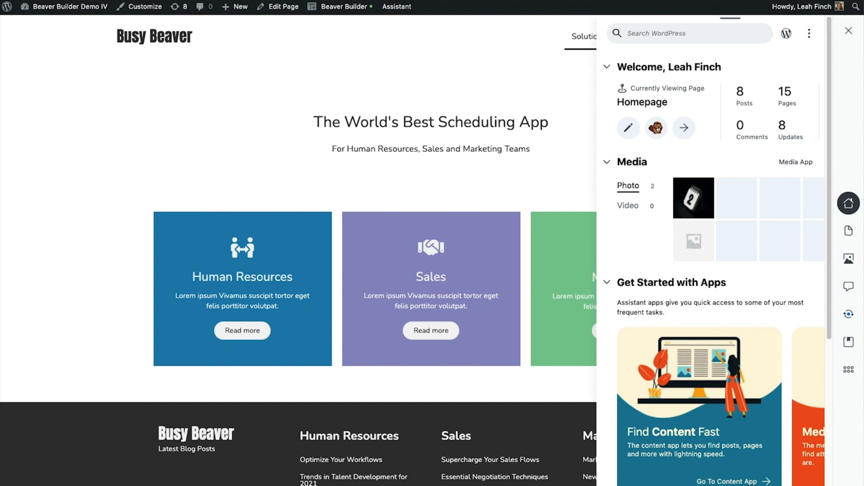
Step: List the site's Templates and its Themer Layouts in the Assistant's Content app
click(848, 231)
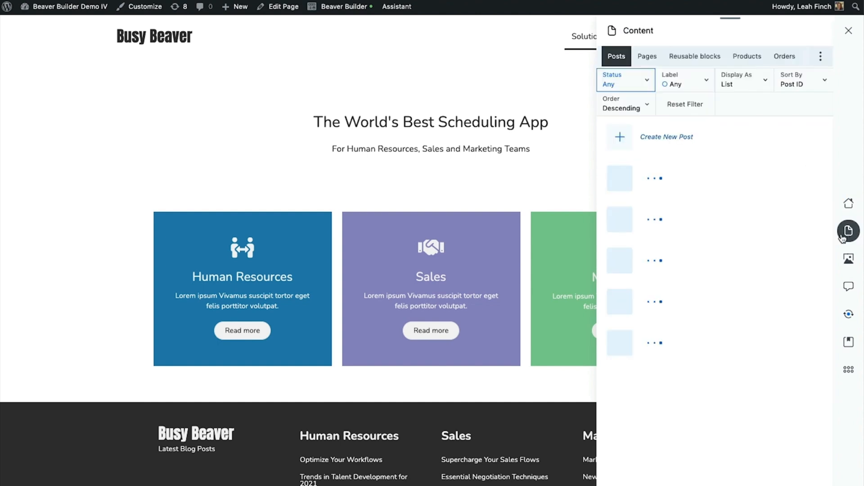
click(822, 56)
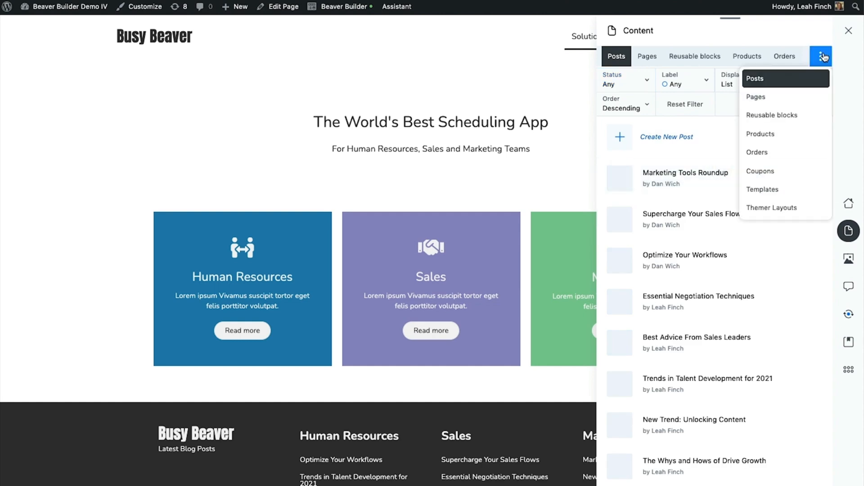
click(781, 191)
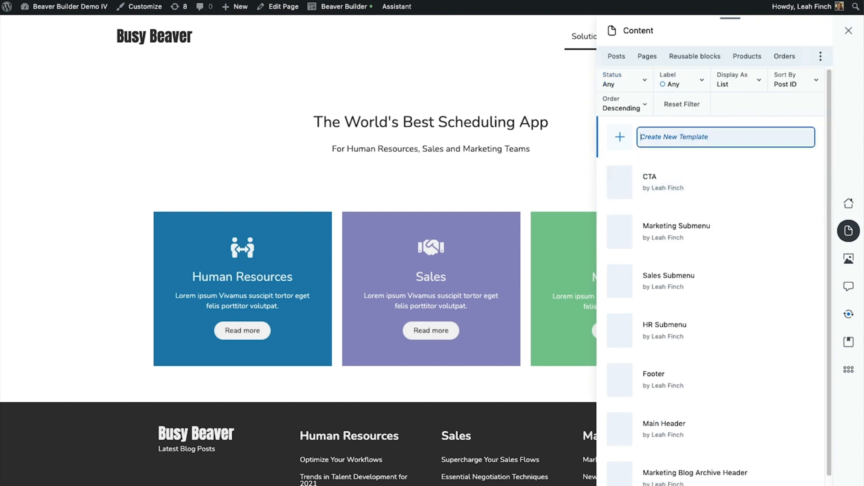
click(821, 57)
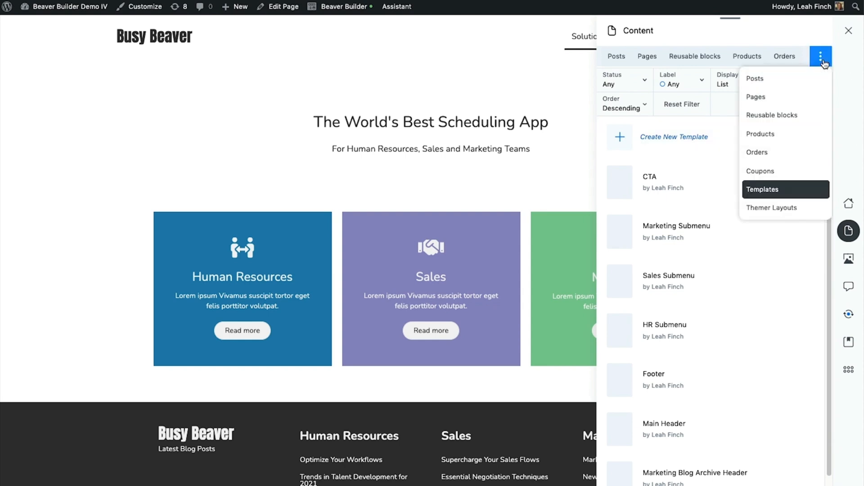
click(803, 207)
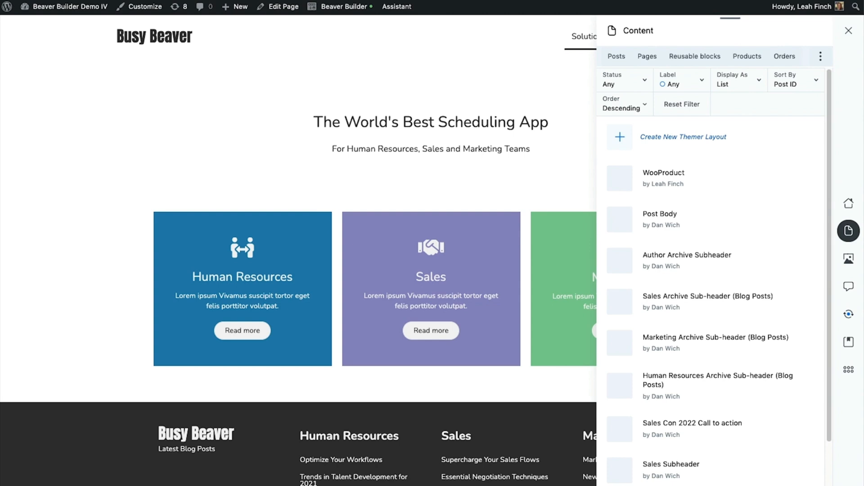
Step: Browse the Beaver Jams library, view its Beaver Builder Child Theme Settings item, and close the Assistant
click(849, 343)
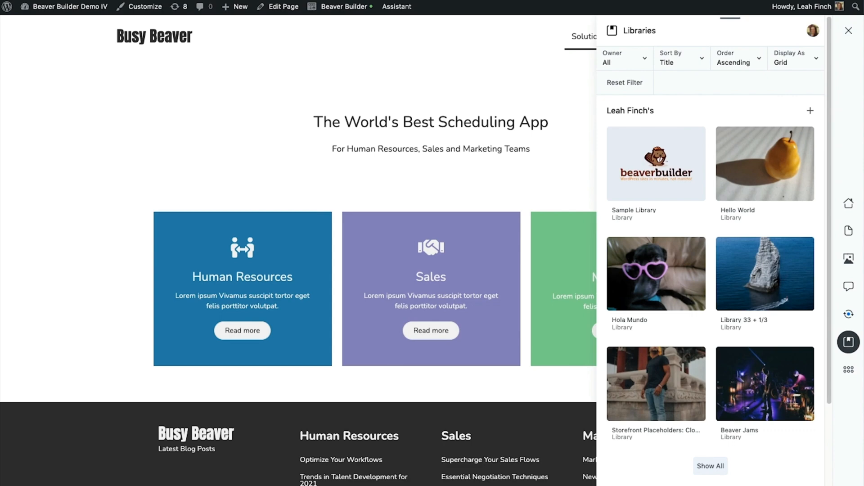
click(749, 432)
scroll(747, 407, down, 5)
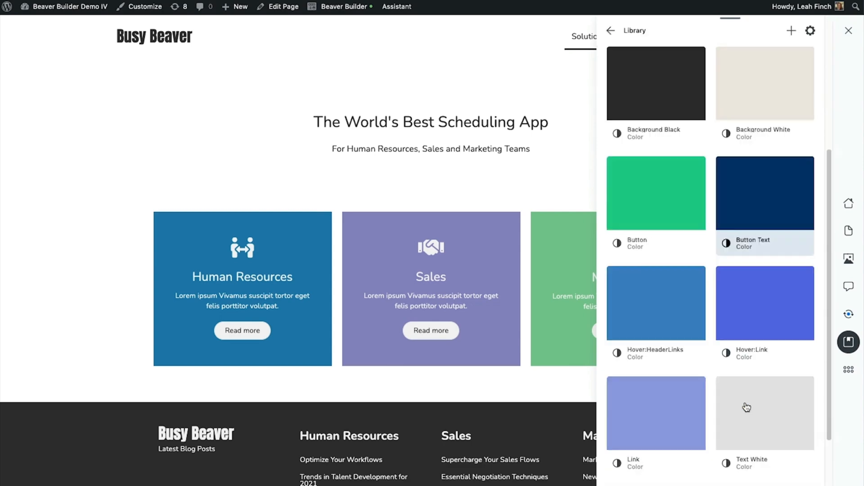
scroll(745, 405, down, 5)
click(698, 376)
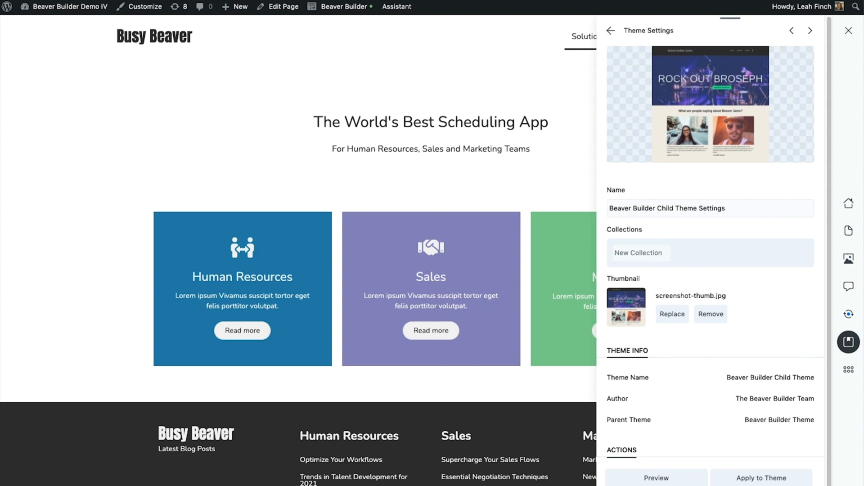
click(849, 30)
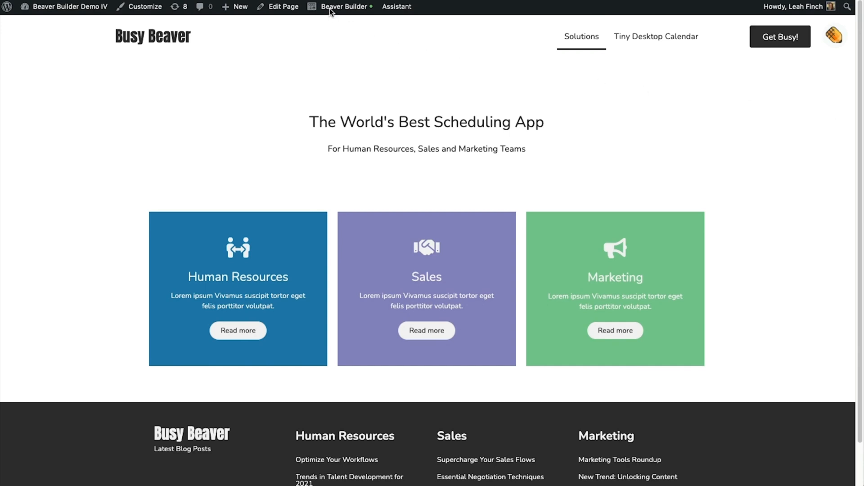
Step: Open the homepage for editing in Beaver Builder
mouse_move(331, 10)
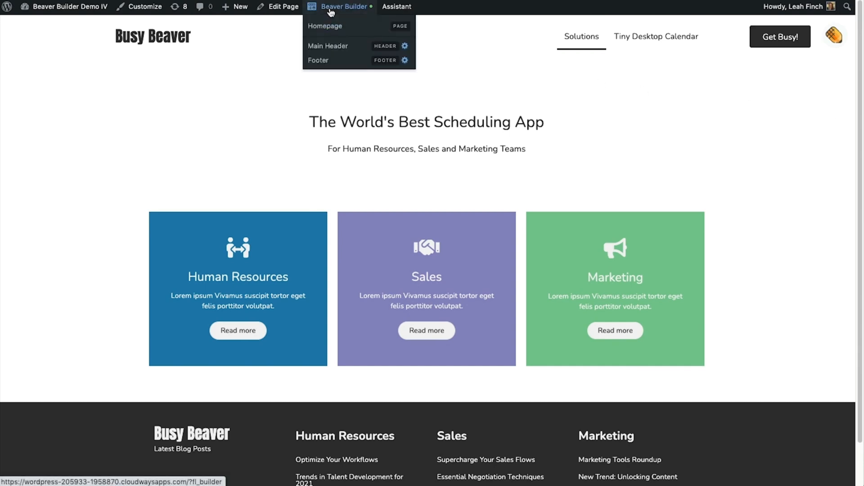
click(331, 10)
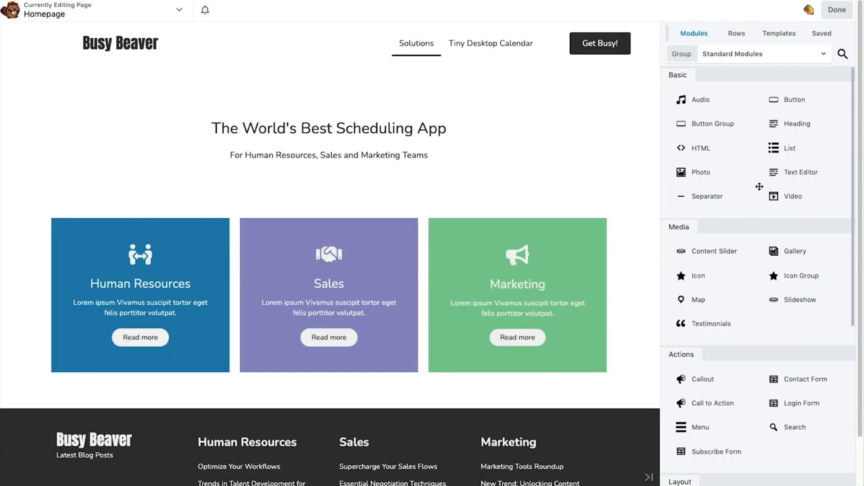
click(153, 16)
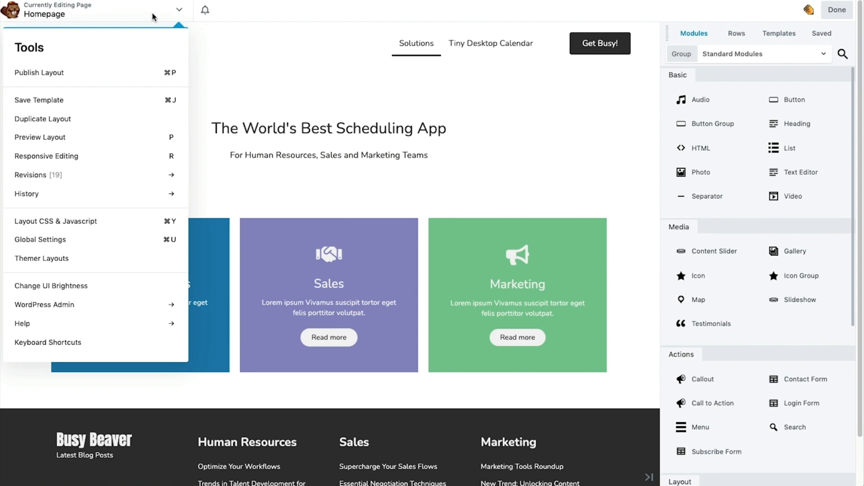
click(100, 100)
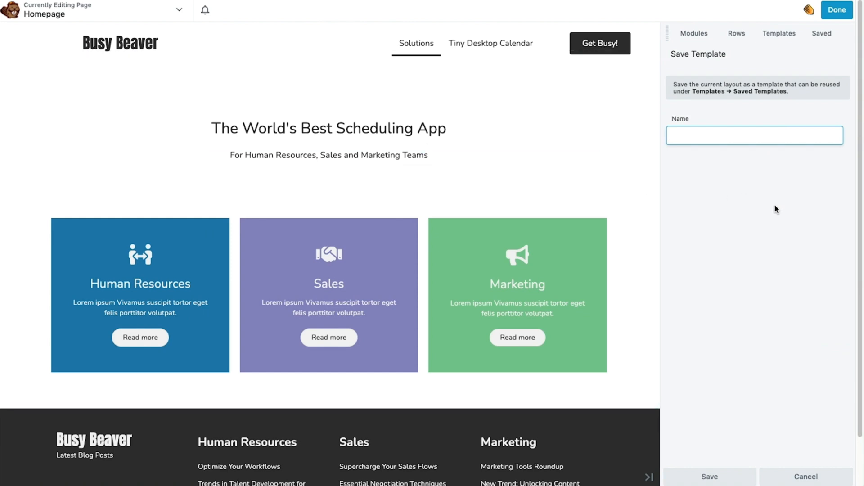
text(Template Name Goes Here)
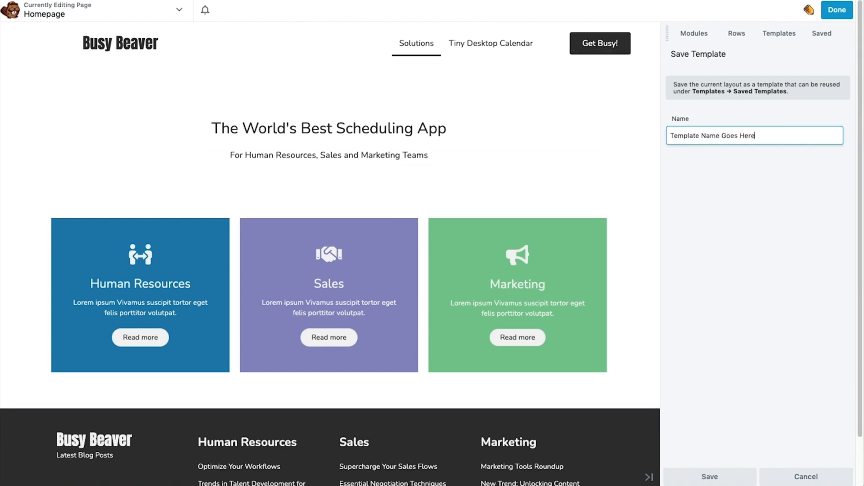
click(775, 476)
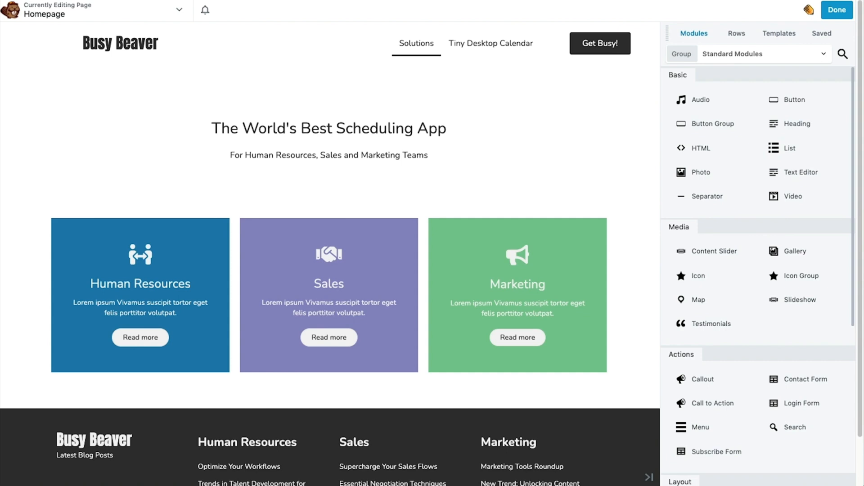
Step: Save the row holding the Human Resources, Sales and Marketing boxes as a reusable row named "A Name for Saved Row"
mouse_move(15, 262)
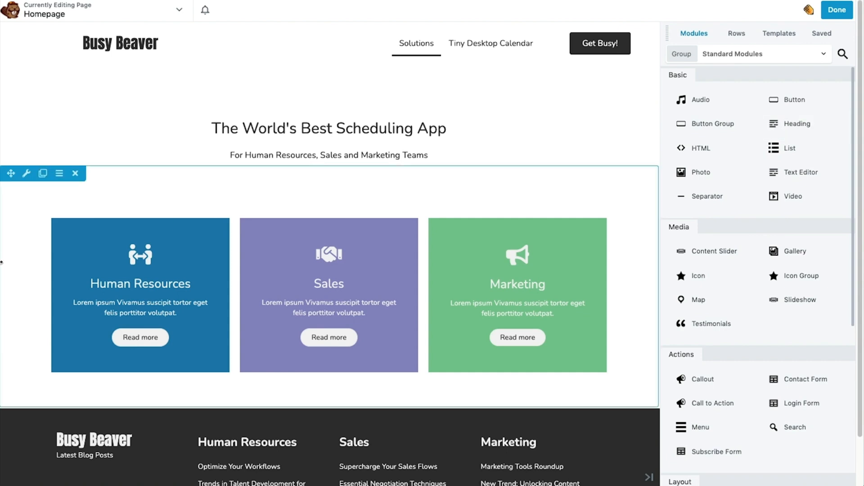
click(26, 174)
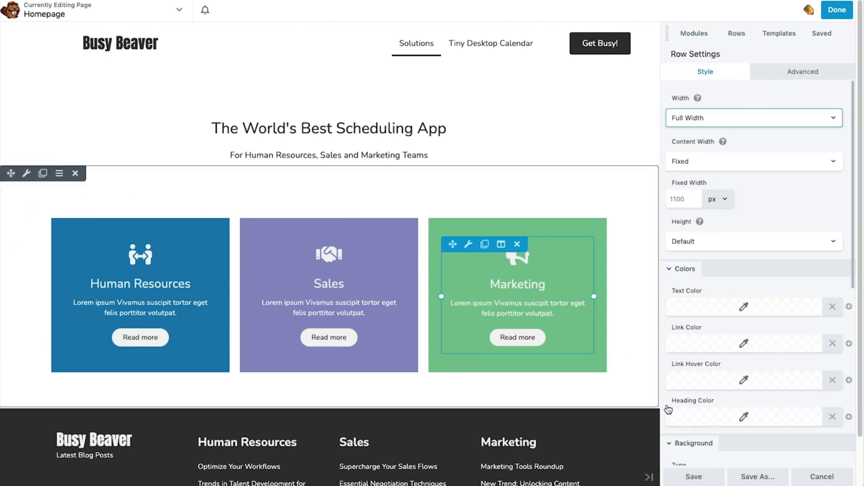
click(760, 476)
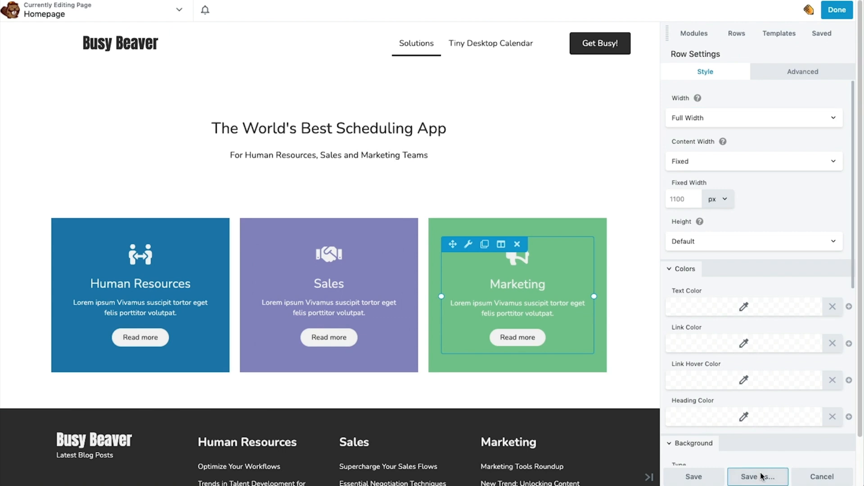
text(A Name for Saved Row)
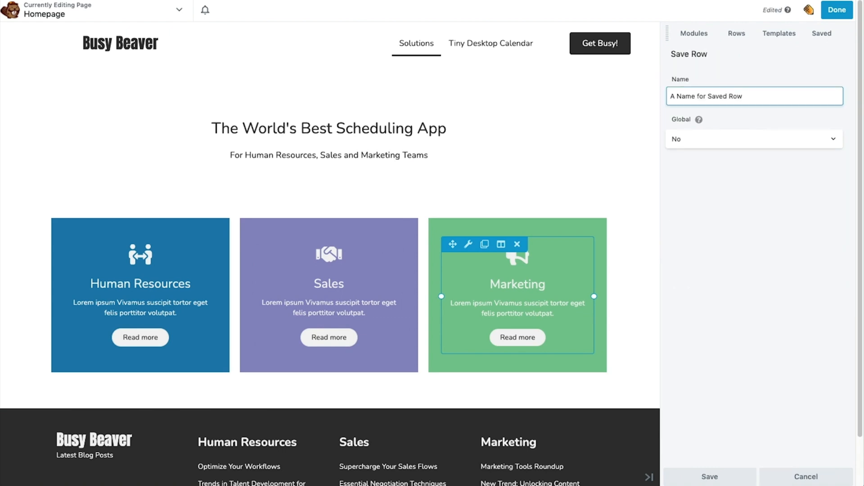
click(710, 479)
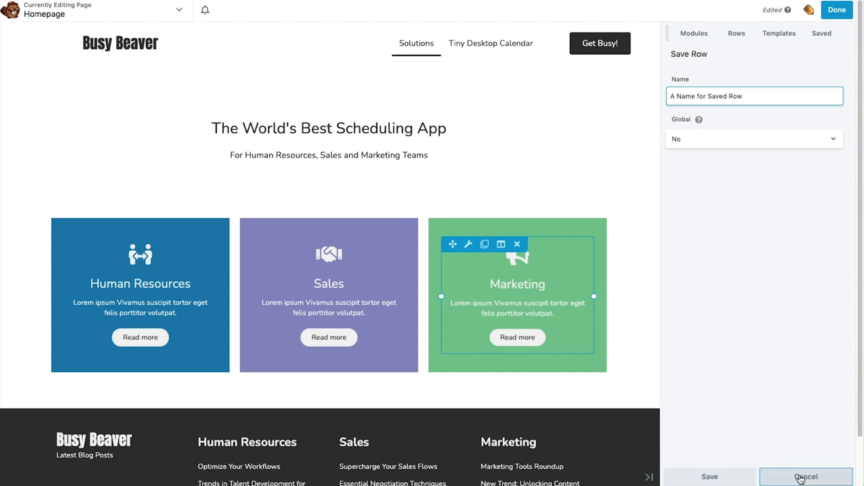
mouse_move(101, 242)
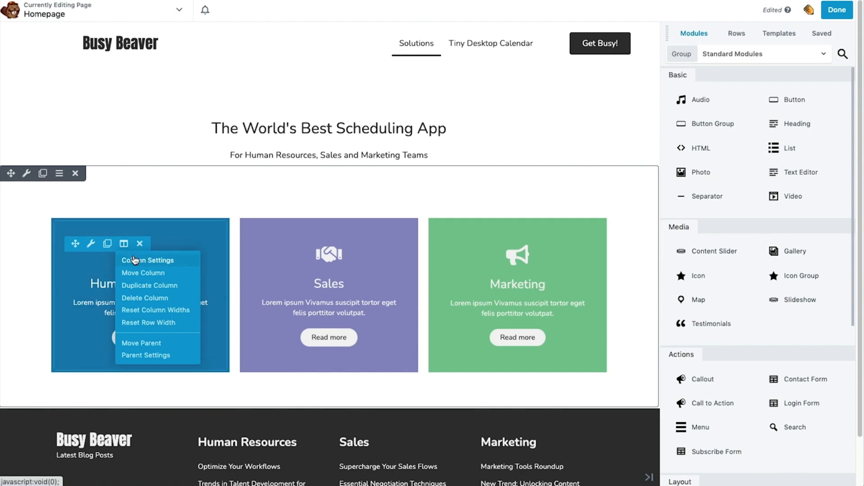
click(125, 257)
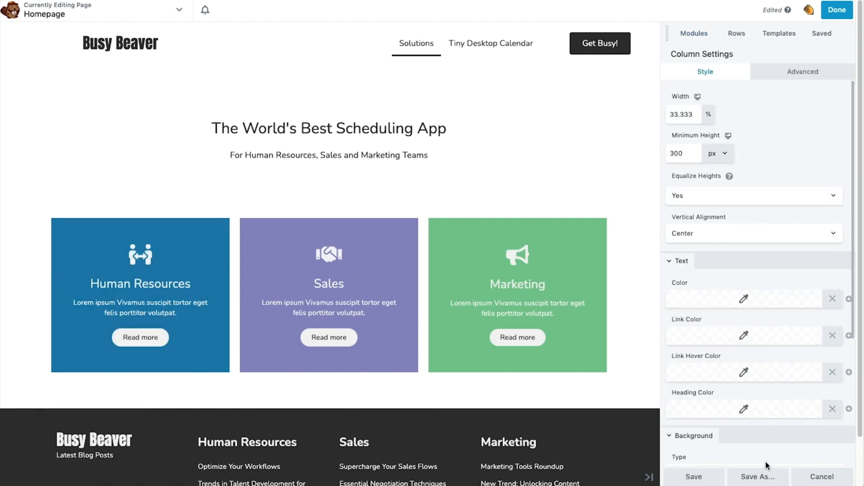
click(759, 477)
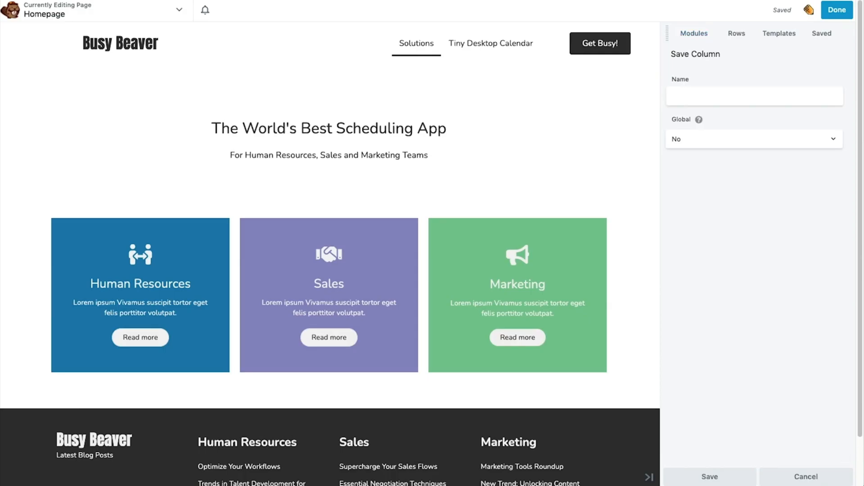
click(806, 476)
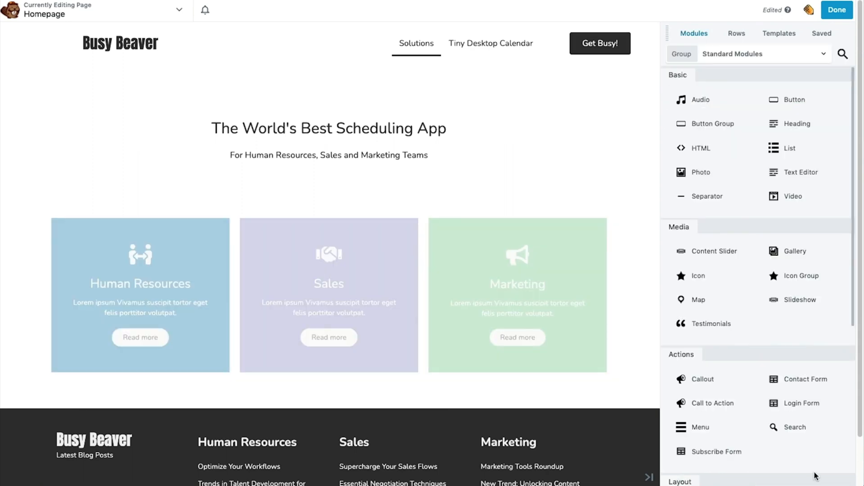
click(163, 301)
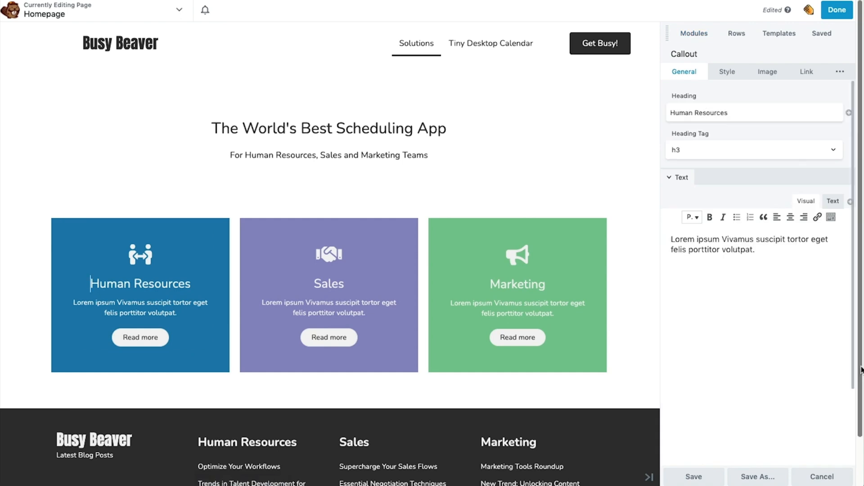
click(775, 478)
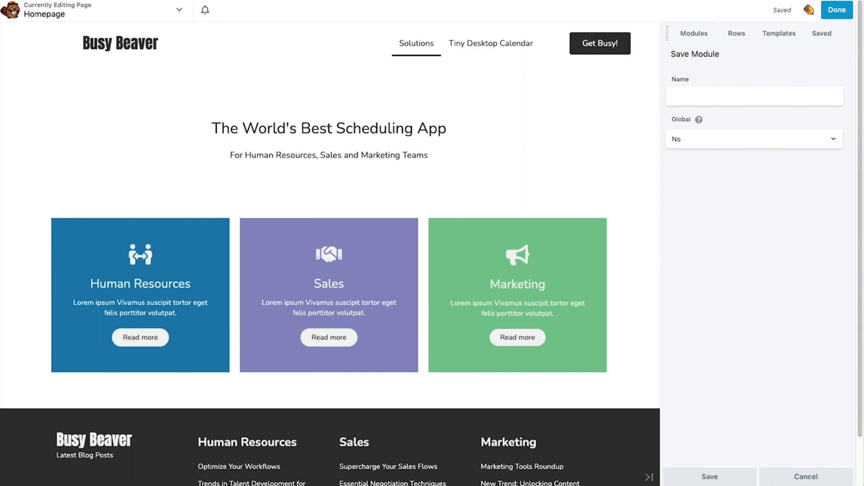
click(832, 477)
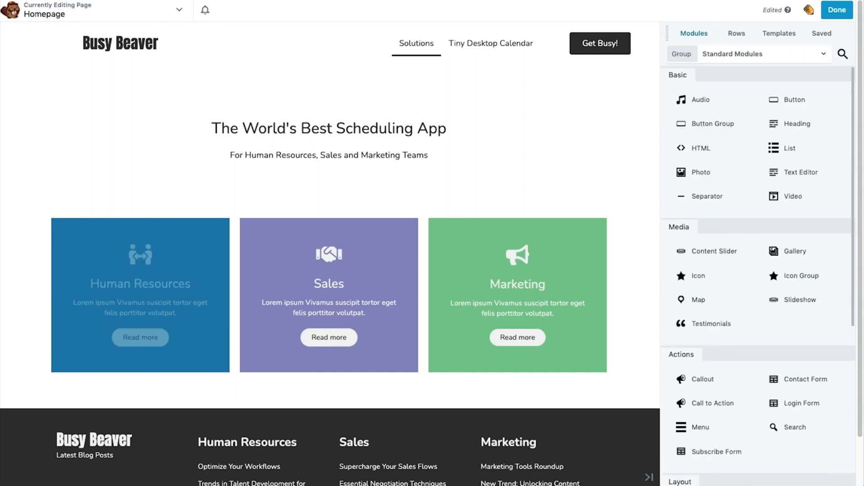
Step: Finish editing the homepage and leave the page builder for the live page
click(837, 9)
click(684, 9)
click(540, 62)
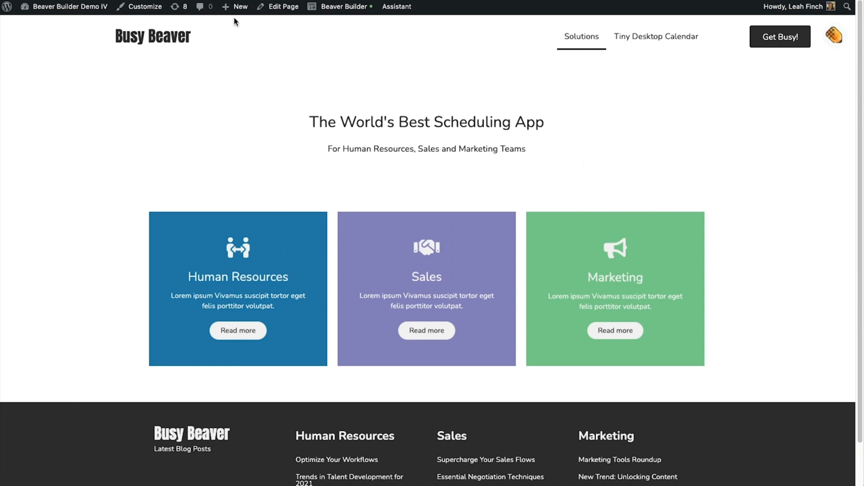
Step: View the form for adding a new Themer Layout, and return to the site's homepage
mouse_move(238, 8)
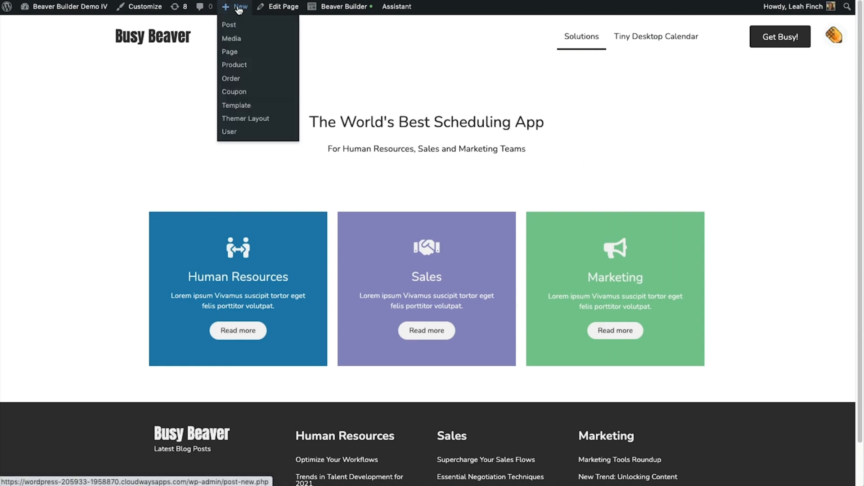
click(255, 120)
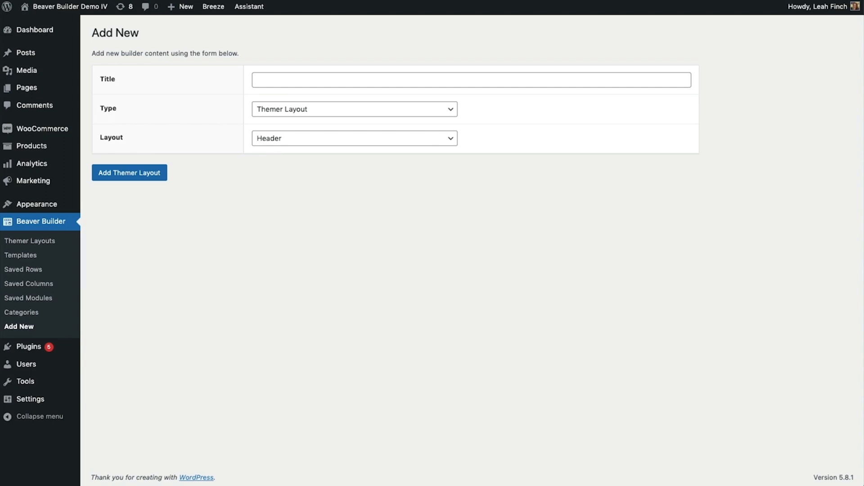
click(76, 9)
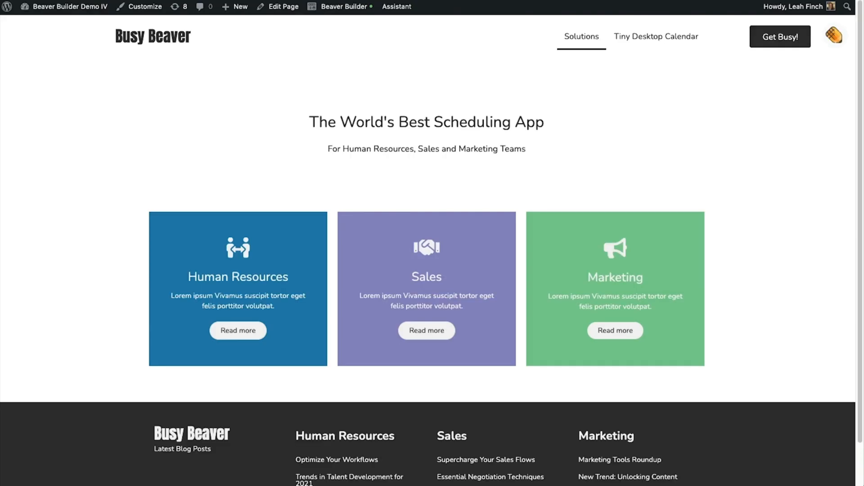
Step: Reopen the Assistant and list the site's saved Templates in its Content app
click(834, 35)
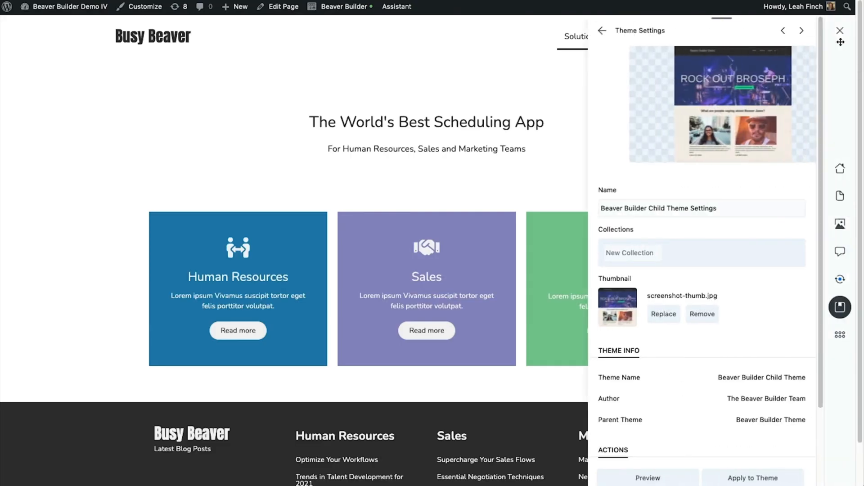
click(840, 196)
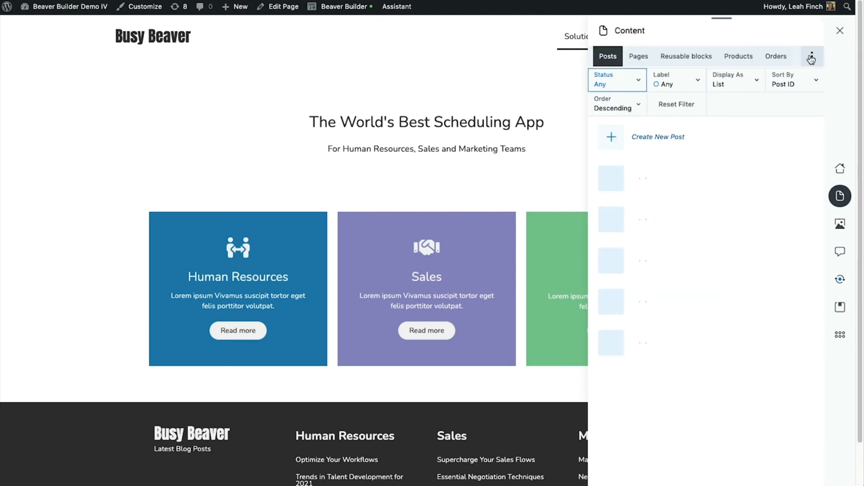
click(812, 56)
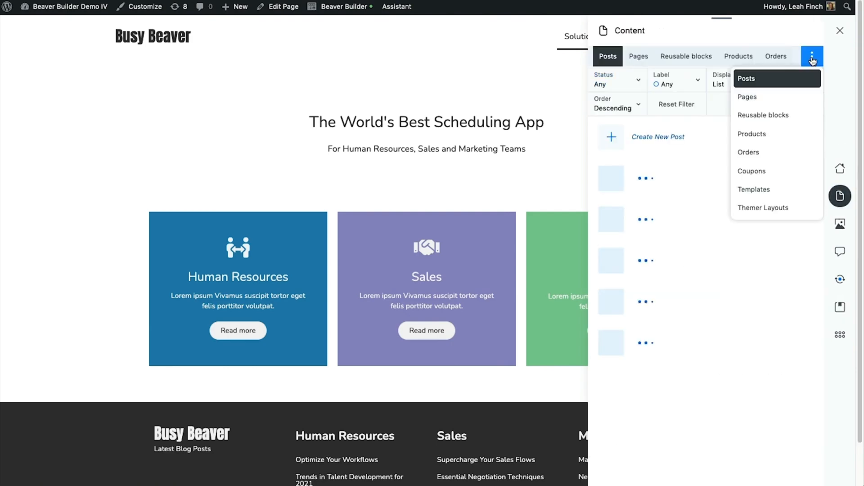
click(786, 191)
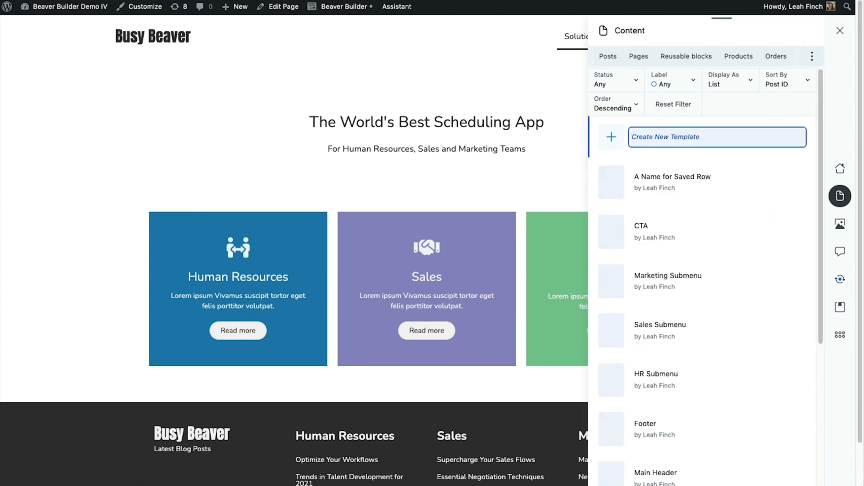
Step: List the site's Themer Layouts in the Assistant's Content app, and close the Assistant
click(812, 55)
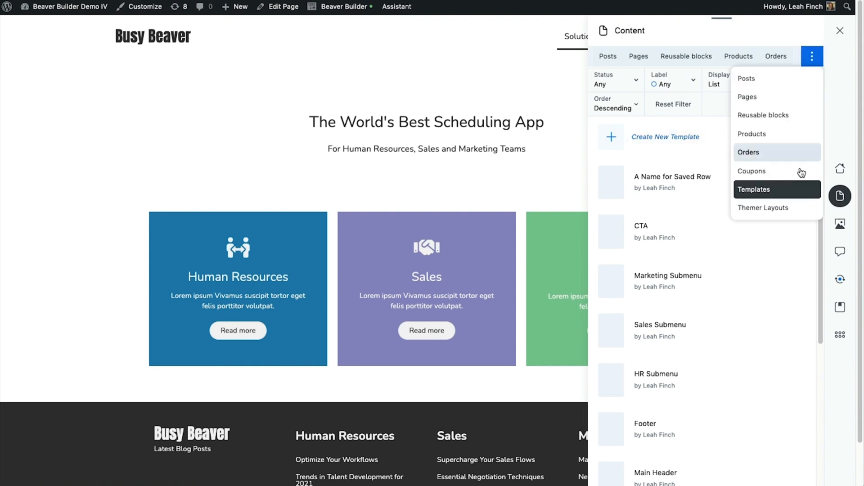
click(799, 211)
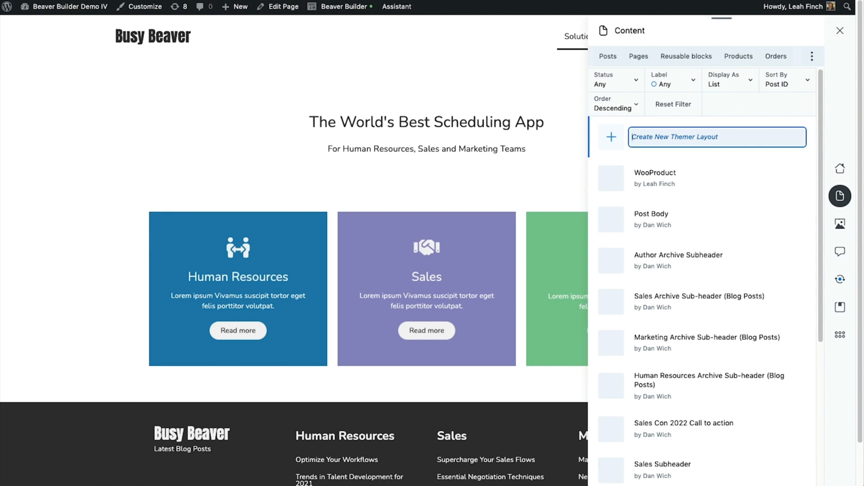
click(840, 30)
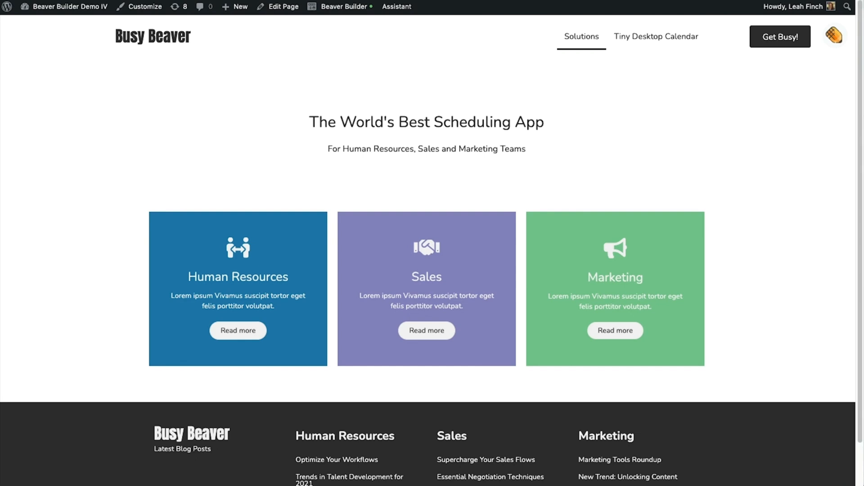
Step: Reopen the Assistant and create a new library named "BB Content Demo" in its Libraries app
click(835, 35)
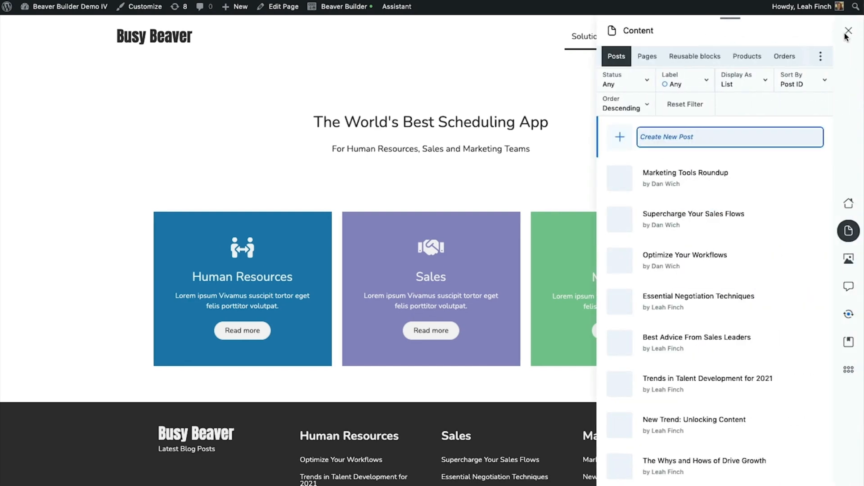
click(846, 348)
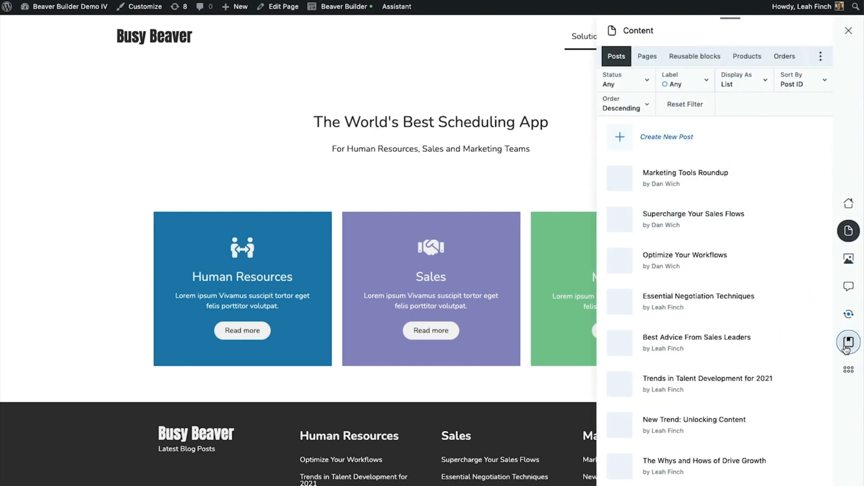
click(846, 348)
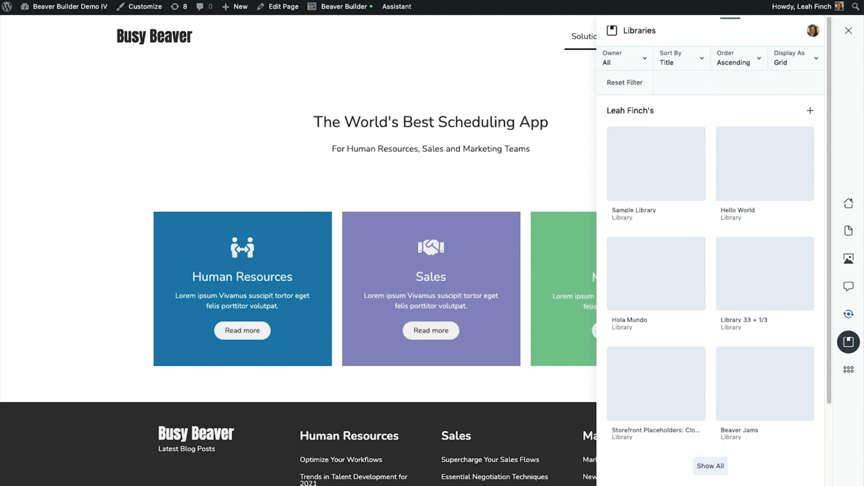
click(810, 111)
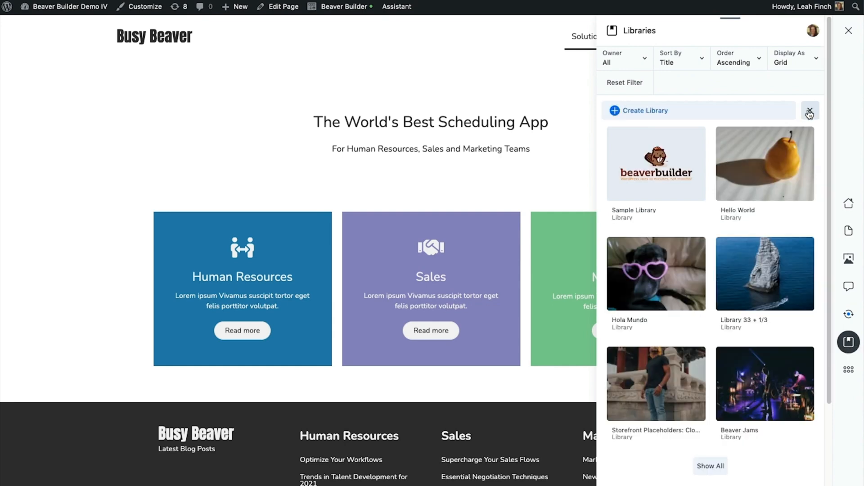
click(747, 110)
text(BB)
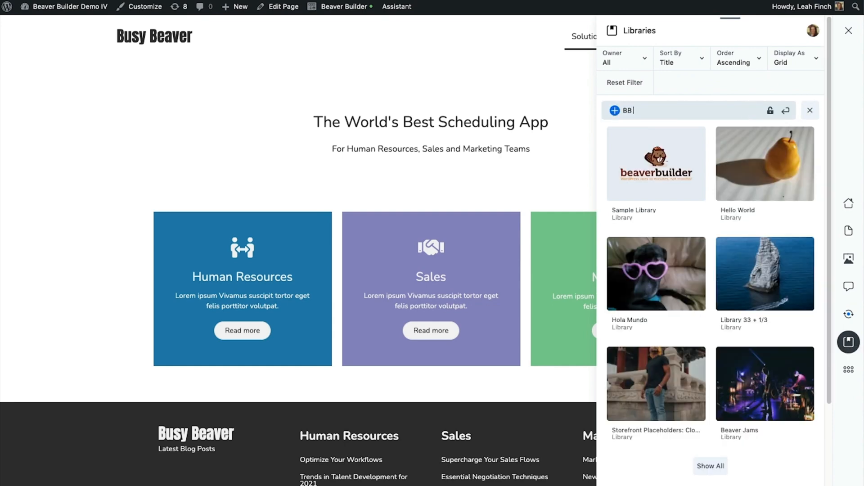
text( Content Store)
click(786, 111)
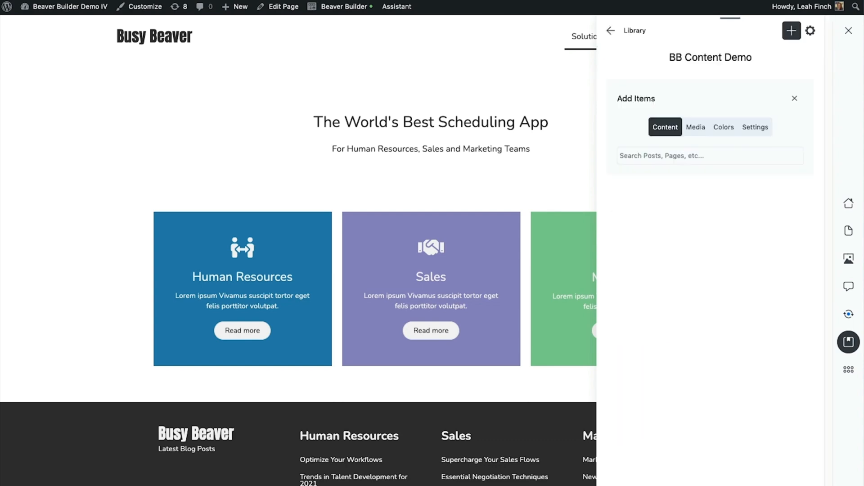
Step: Add the CTA template and the "Marketing Archive Sub-header (Blog Posts)" Themer Layout to the BB Content Demo library
click(761, 157)
text(CTA)
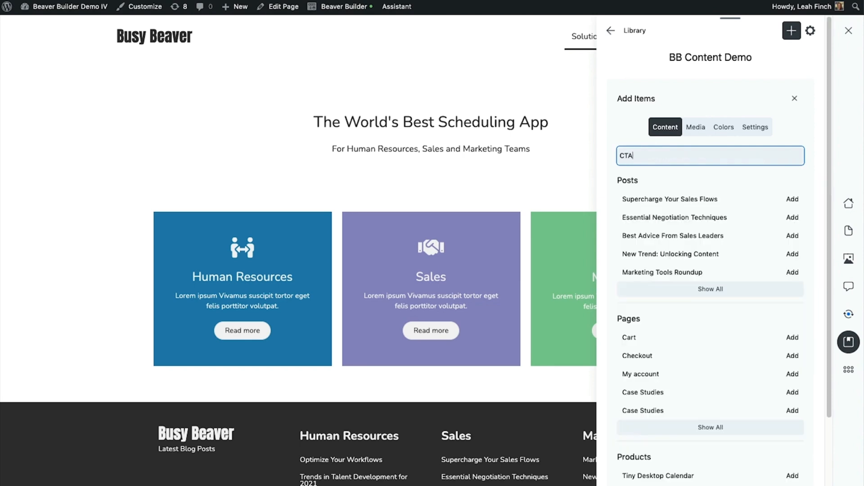
click(714, 201)
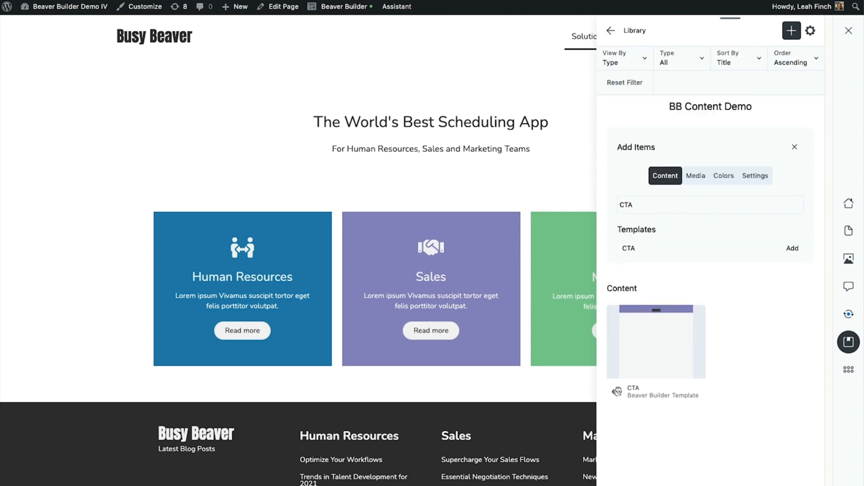
double_click(754, 206)
text(Blog)
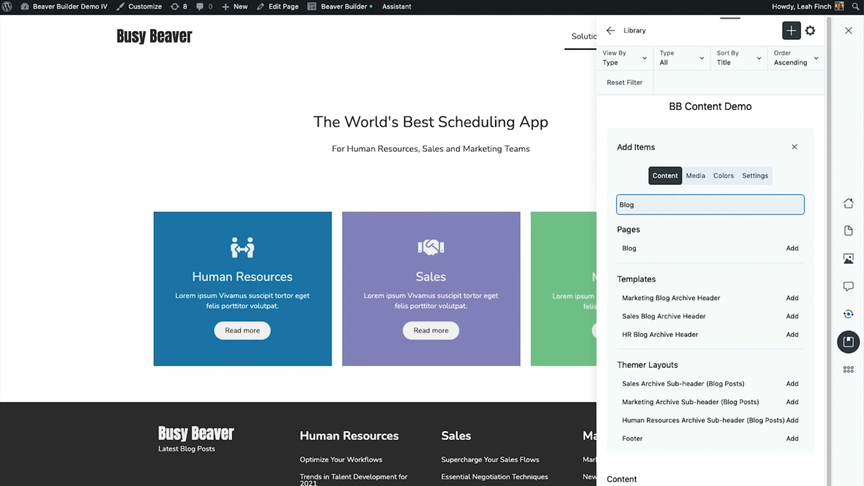
click(792, 402)
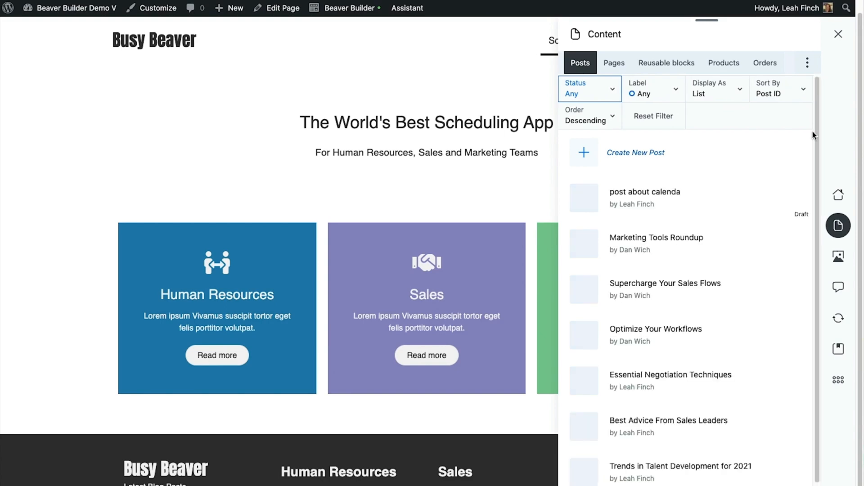
Step: Open the HR Submenu template's details from the Content app, view the libraries it can be saved to, and cancel saving
click(806, 64)
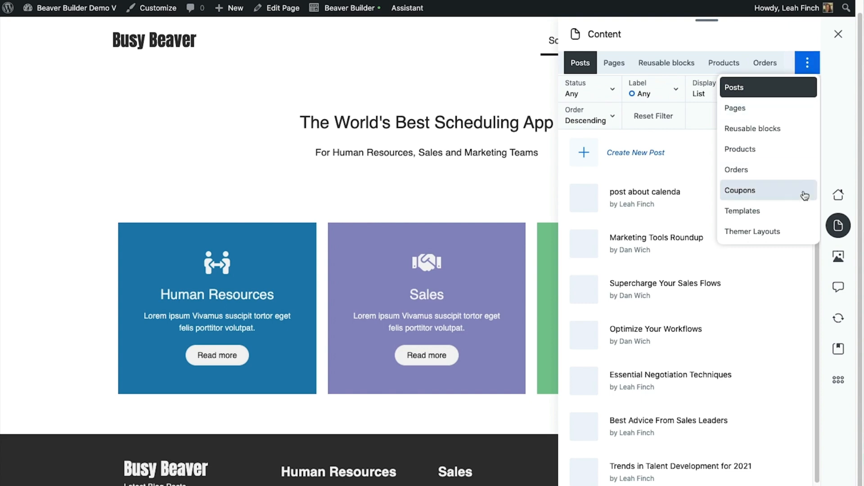
click(799, 210)
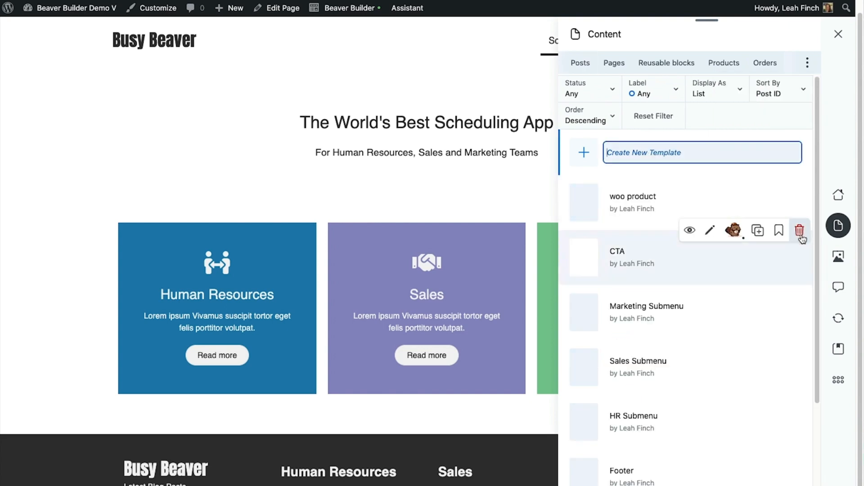
click(682, 436)
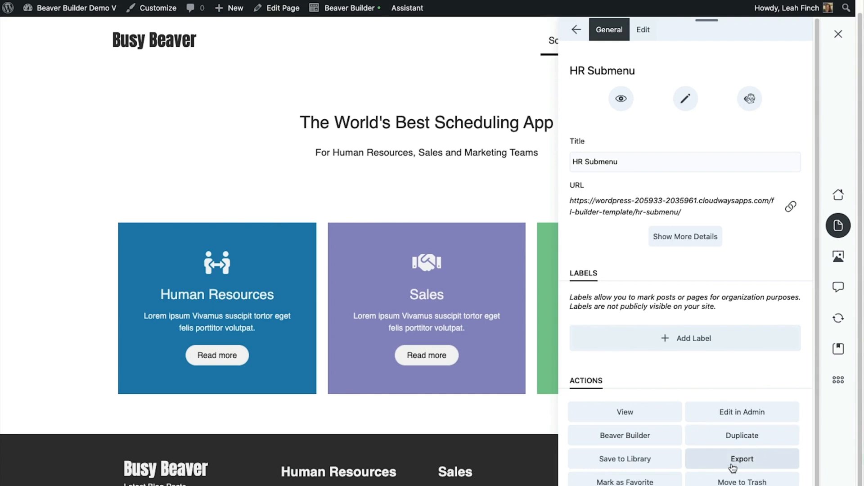
click(646, 462)
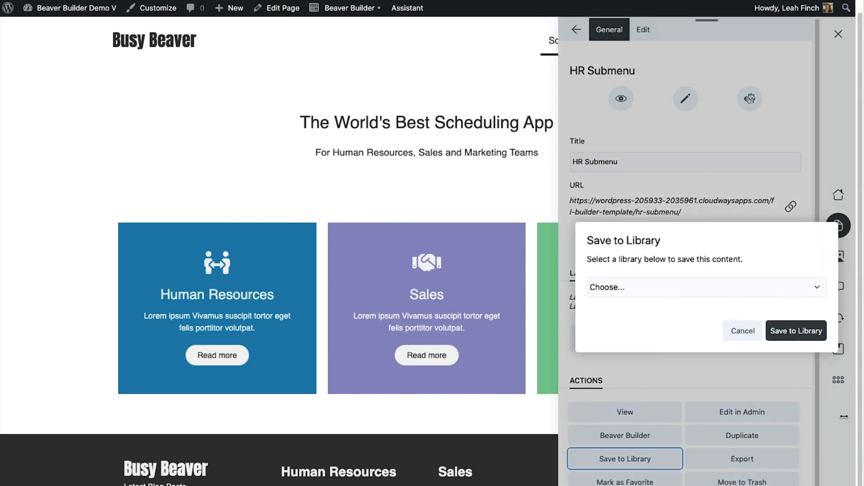
click(770, 284)
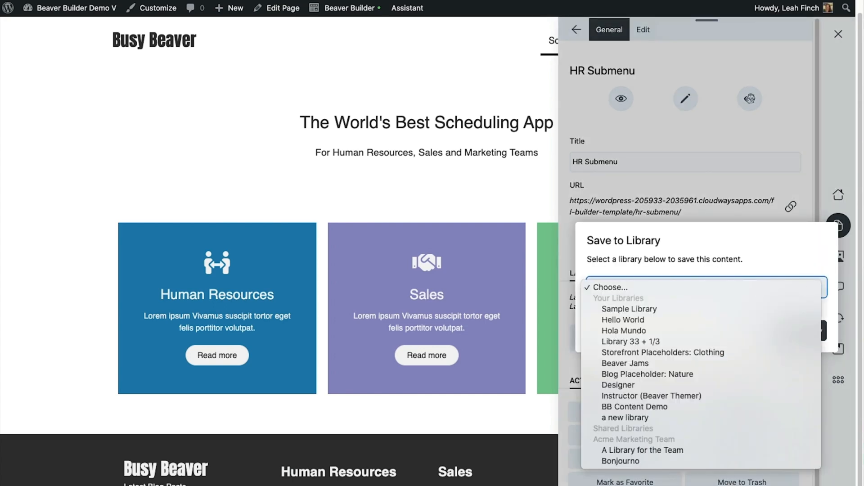
click(768, 177)
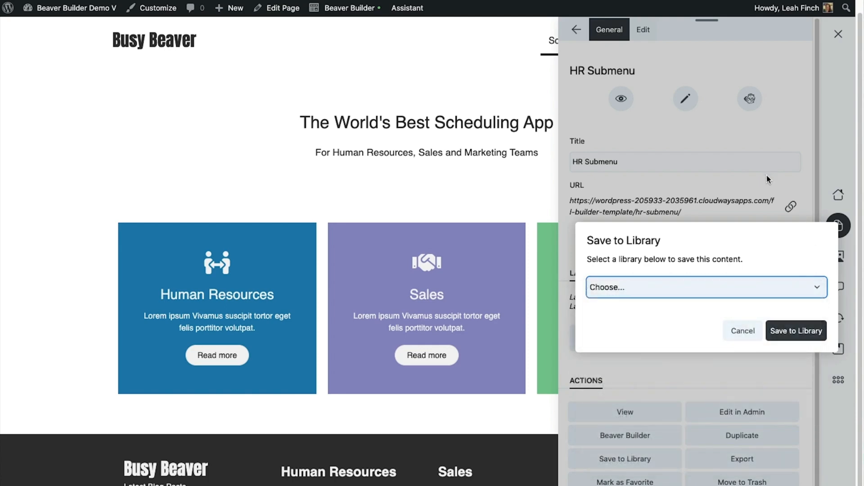
click(747, 331)
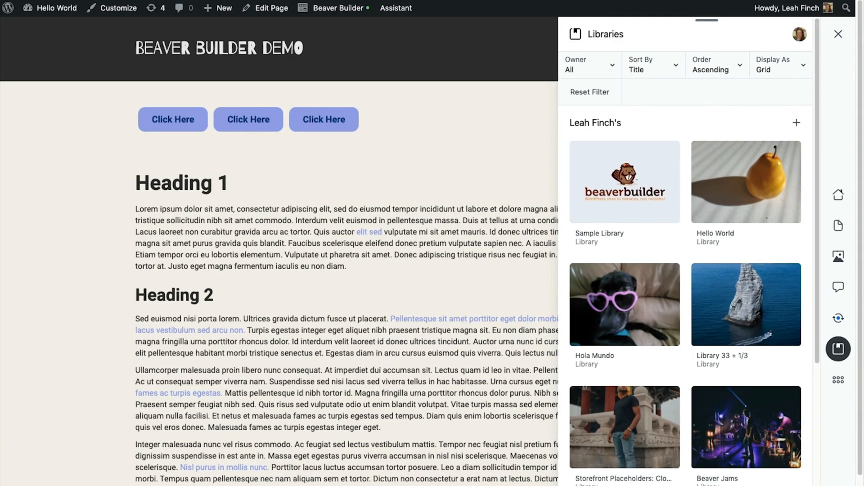
Step: Show all libraries on the Beaver Builder Demo site, open BB Content Demo, and import the library from its settings
scroll(734, 409, down, 5)
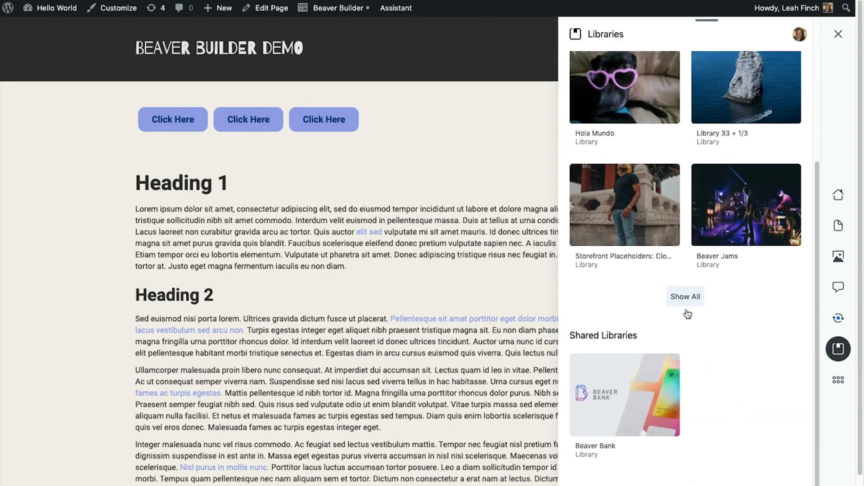
click(688, 298)
scroll(690, 312, down, 3)
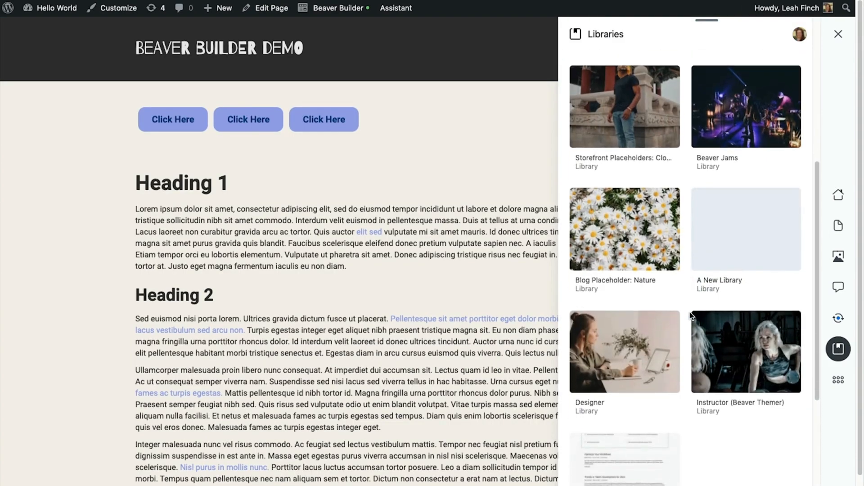
scroll(690, 312, down, 6)
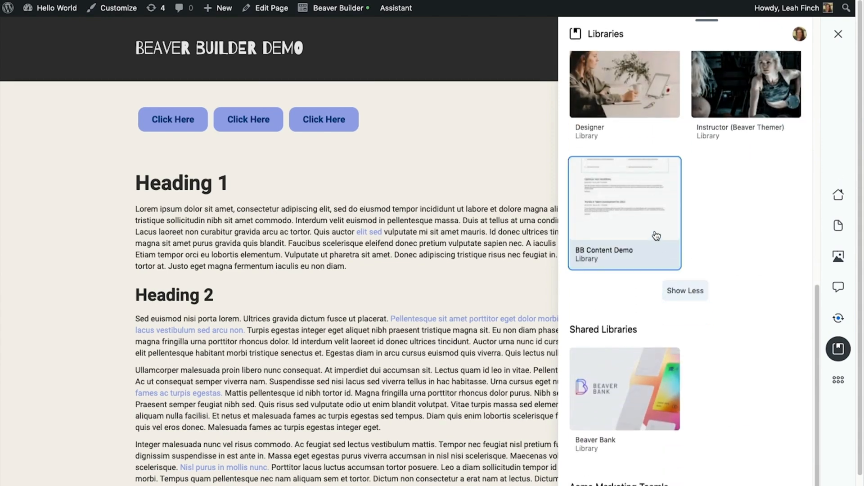
click(656, 236)
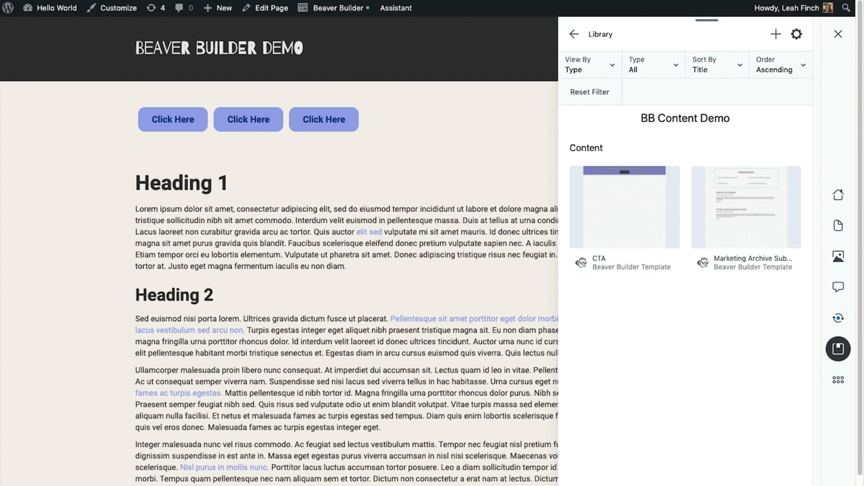
click(798, 34)
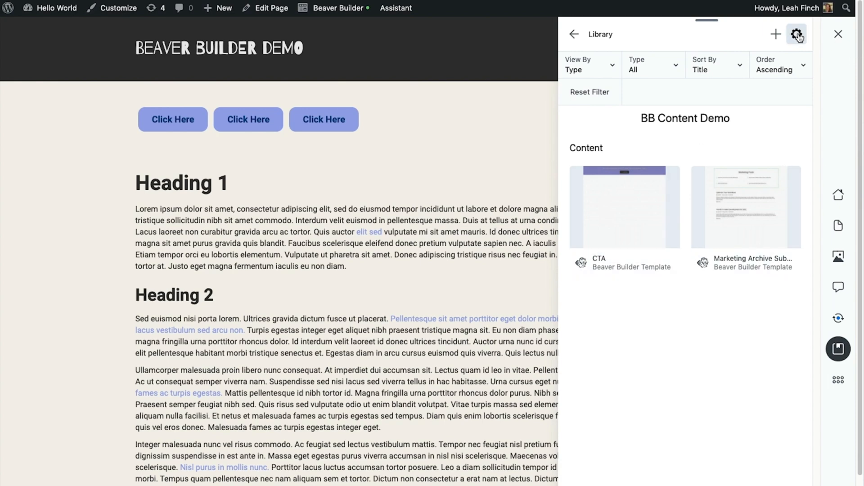
click(685, 444)
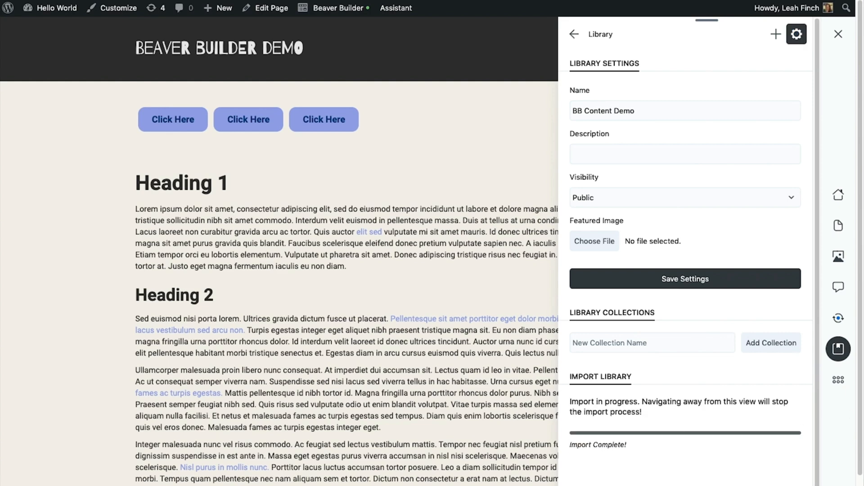
key(Escape)
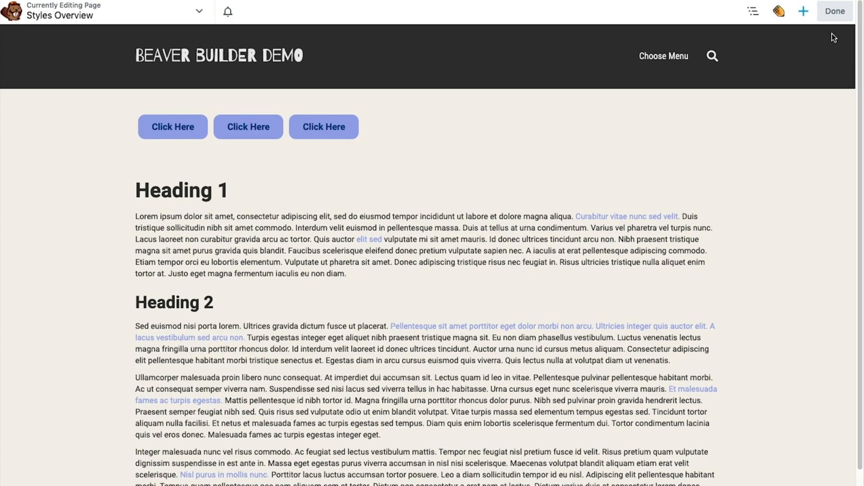
Step: Insert the saved CTA row at the top of the Styles Overview page, above the three Click Here buttons
click(803, 11)
click(712, 43)
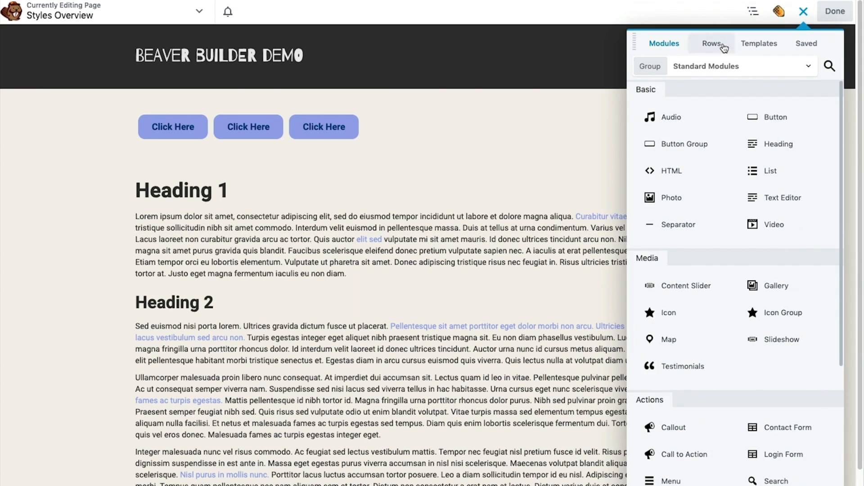
click(723, 65)
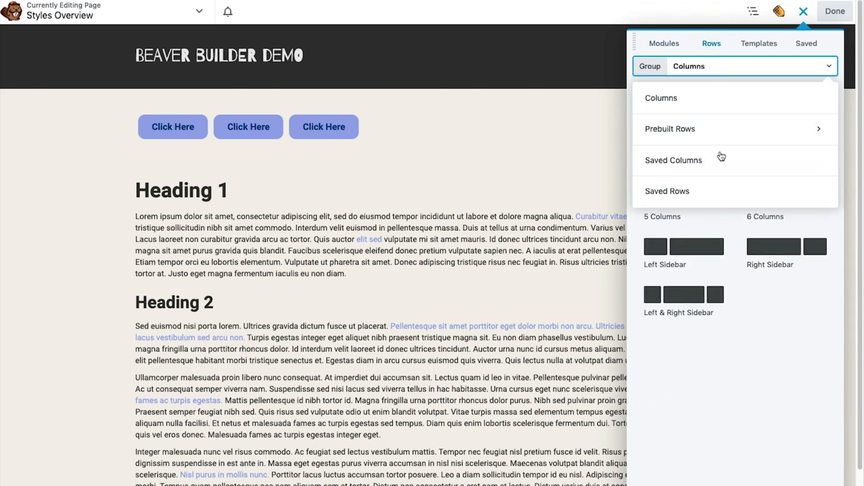
click(714, 189)
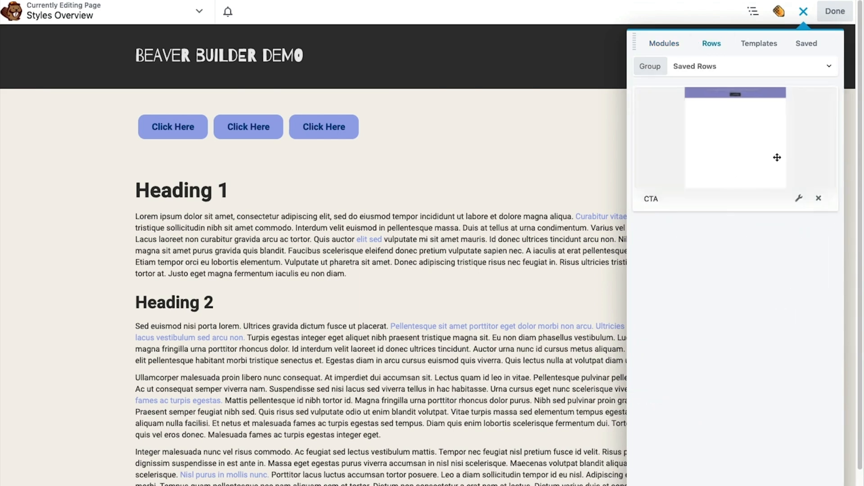
drag(777, 156, 410, 111)
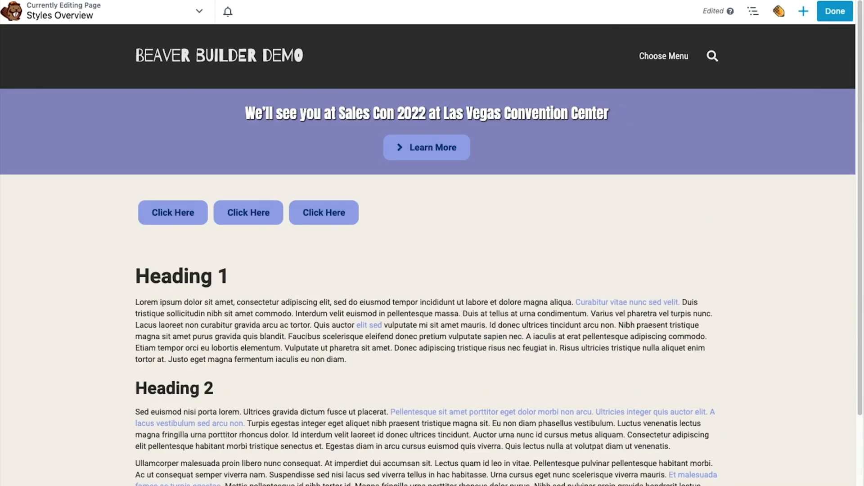
Step: Discard the unpublished changes to the Styles Overview page and exit the page builder
click(835, 11)
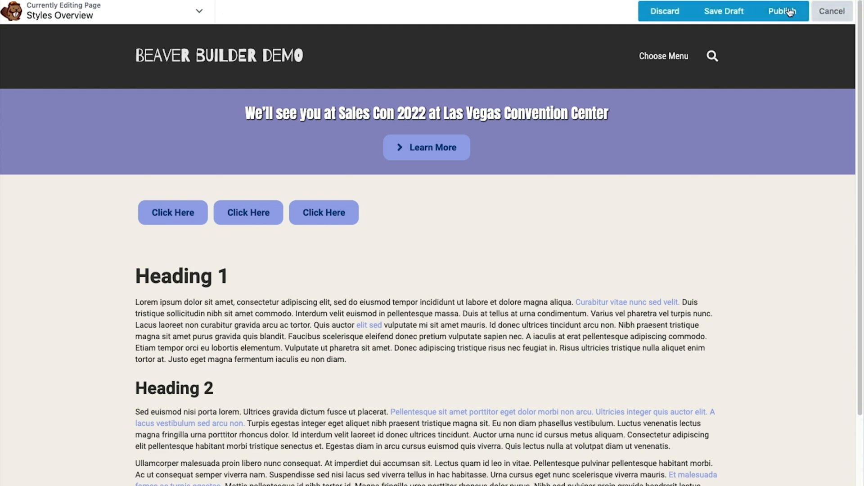
click(665, 11)
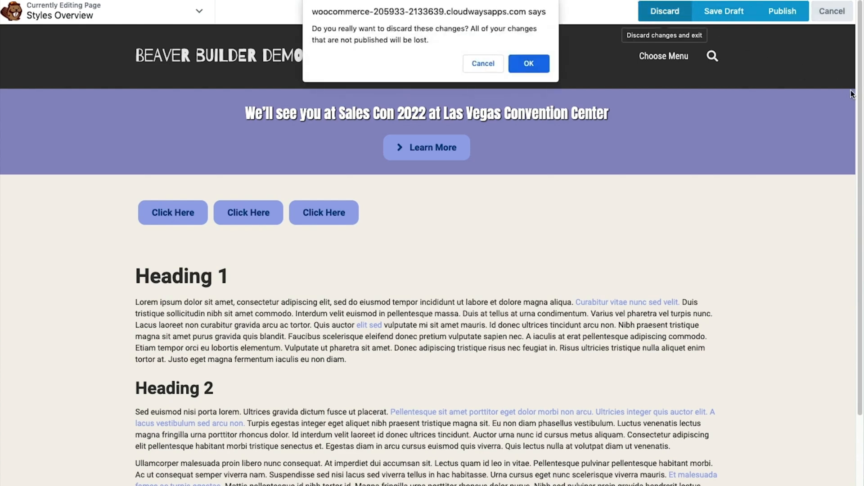
click(518, 64)
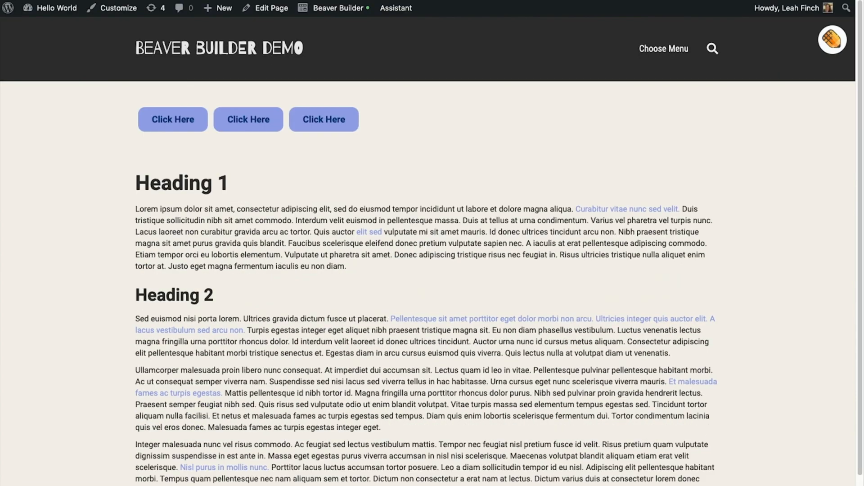
Step: Open the imported Marketing Archive Sub-header (Blog Posts) Themer Layout from the Content app for editing
click(833, 39)
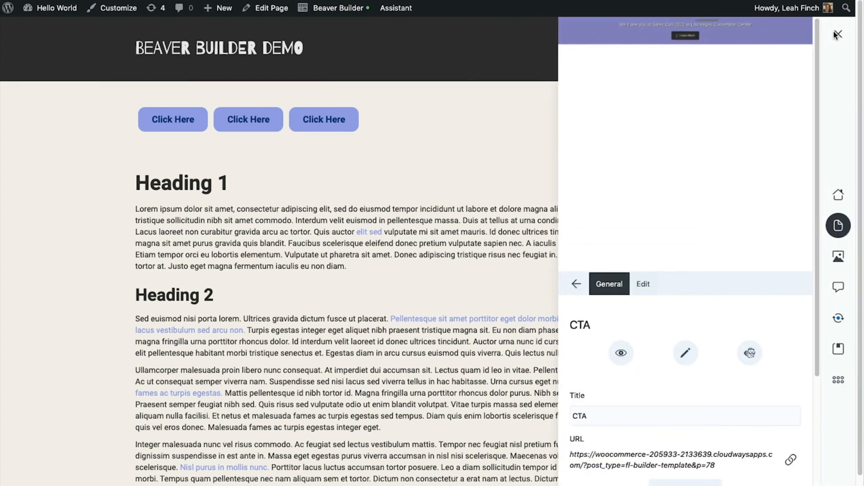
click(576, 283)
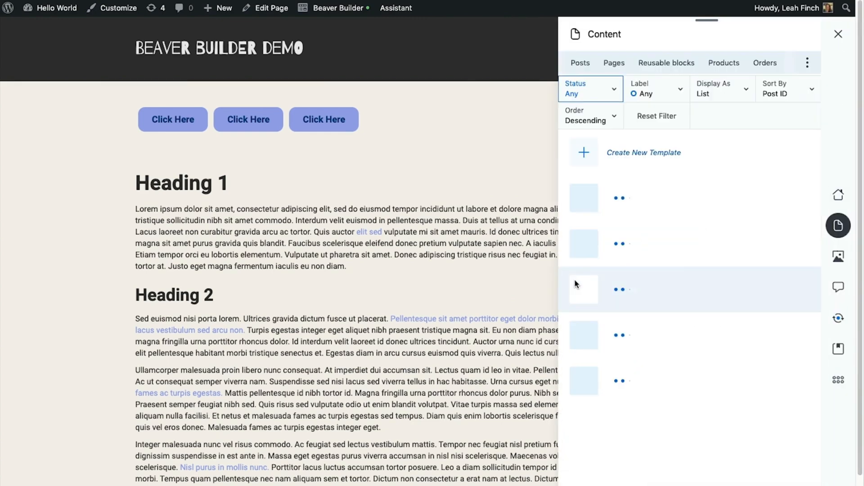
click(809, 65)
click(766, 231)
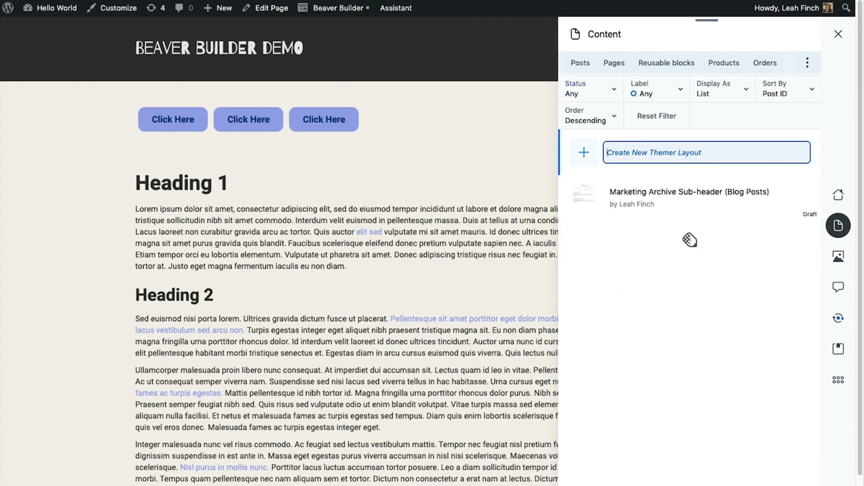
click(617, 204)
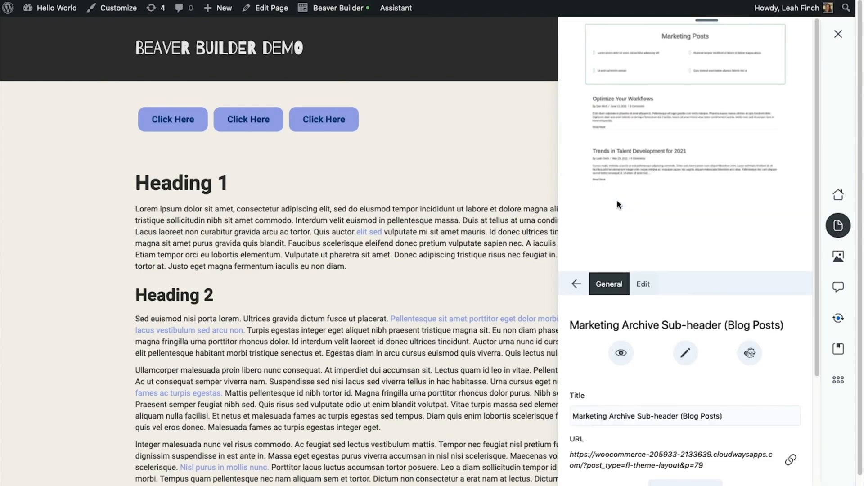
click(685, 352)
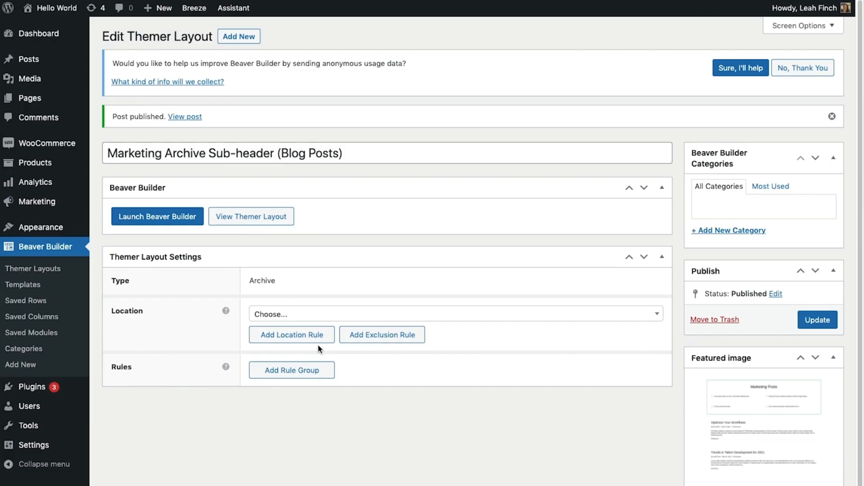
Step: Set the Themer Layout's location to All Archives, update it, and view an archive page without the Assistant sidebar
click(311, 318)
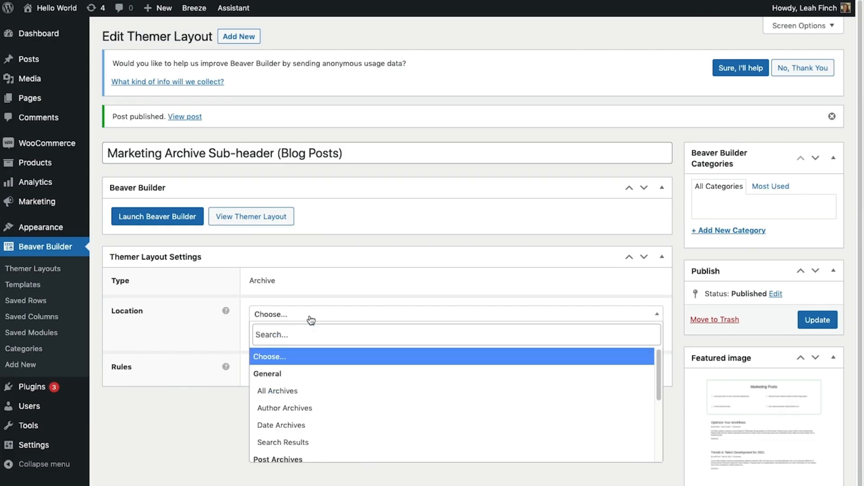
click(301, 391)
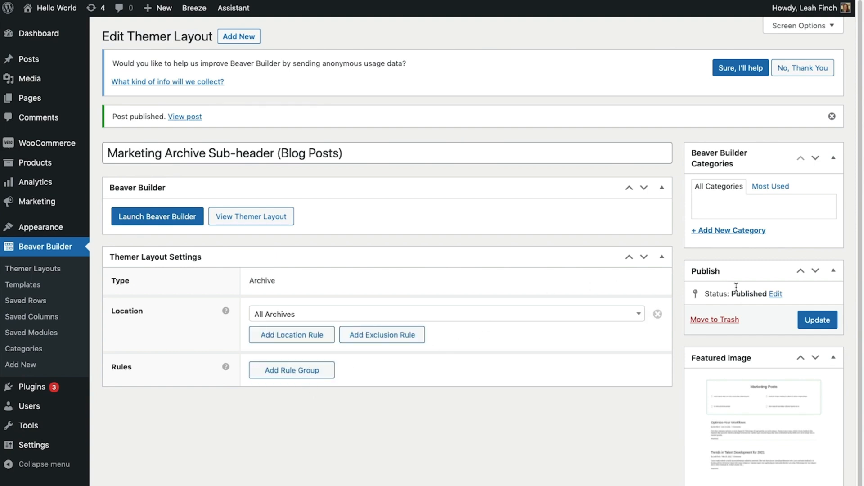
click(810, 320)
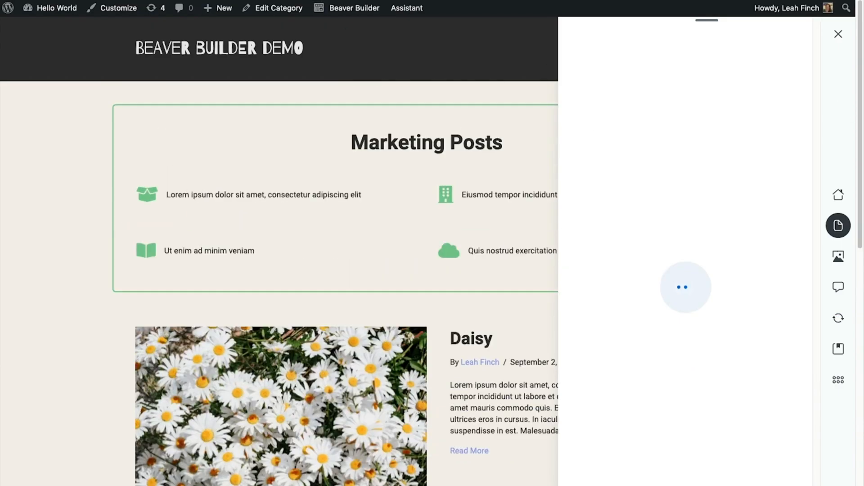
click(838, 34)
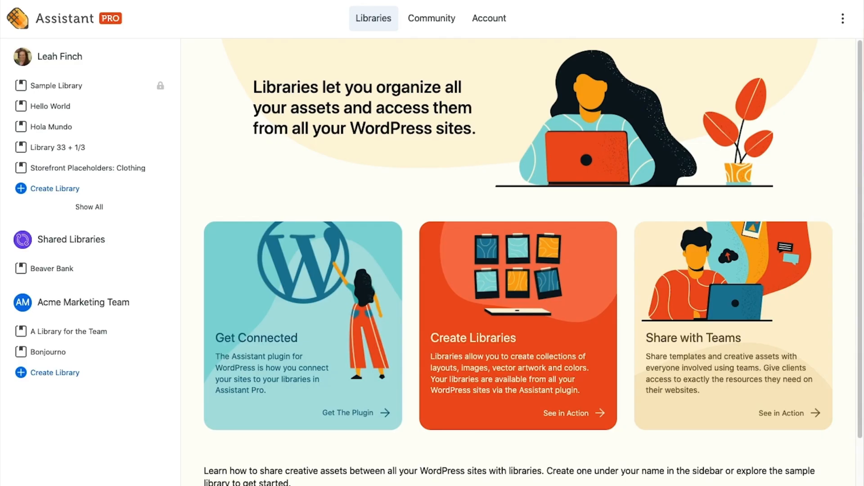
Step: Open the Designer library in the Assistant Pro community and subscribe to it
click(450, 26)
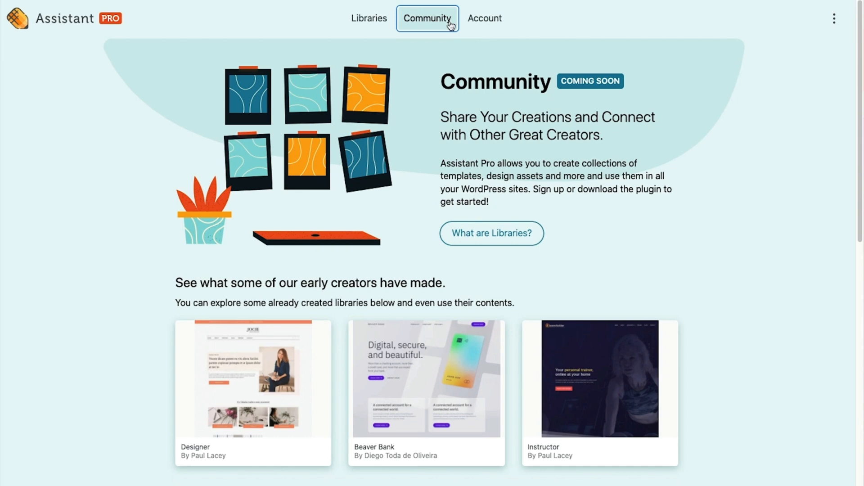
click(290, 360)
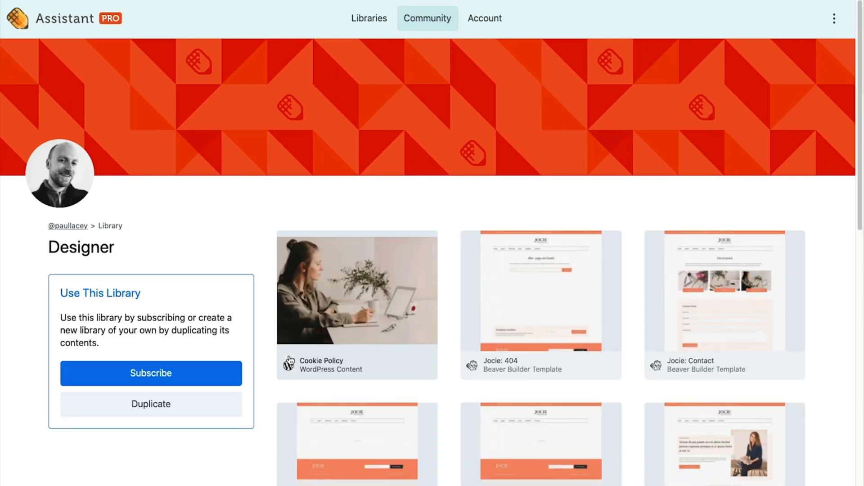
click(196, 367)
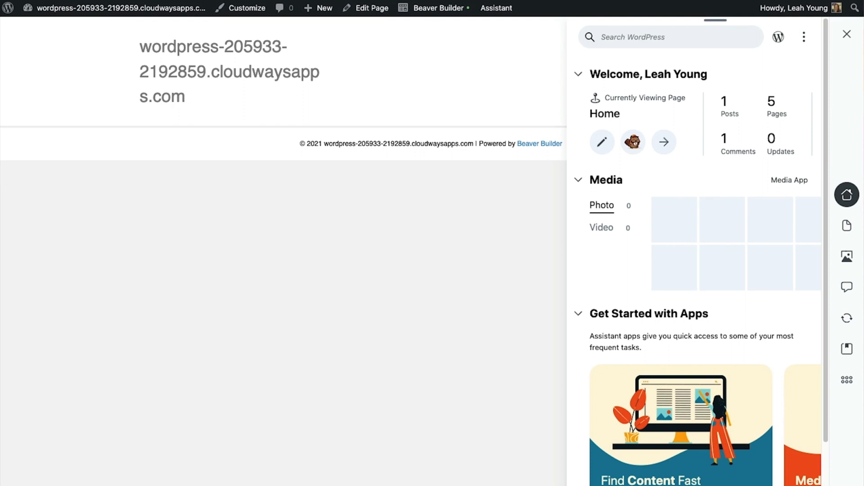
Step: On the WordPress site, open the shared Designer library and create a new template from Jocie: Home
click(847, 349)
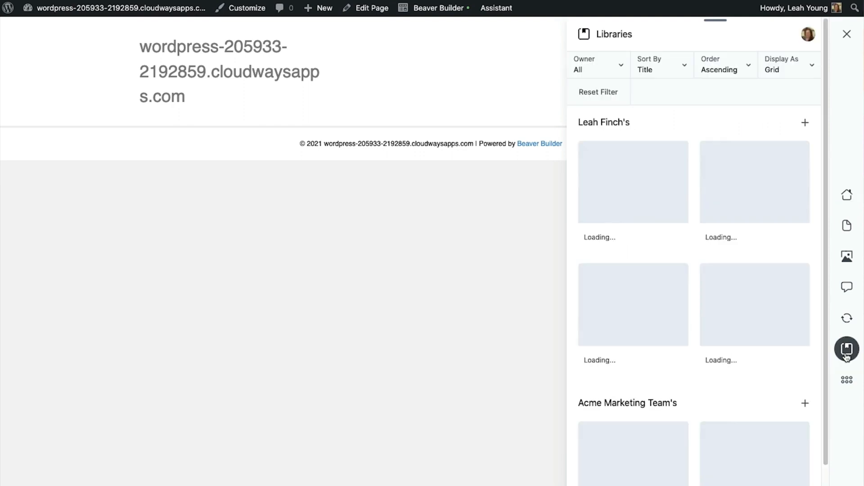
scroll(742, 367, down, 5)
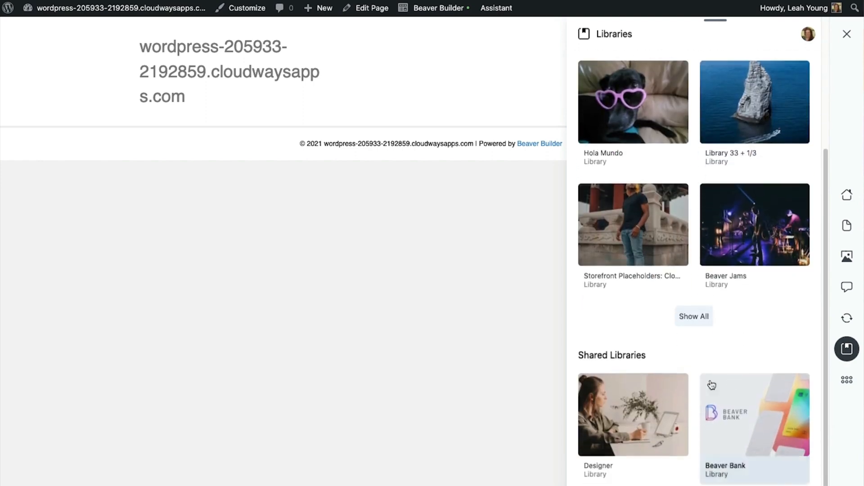
click(665, 394)
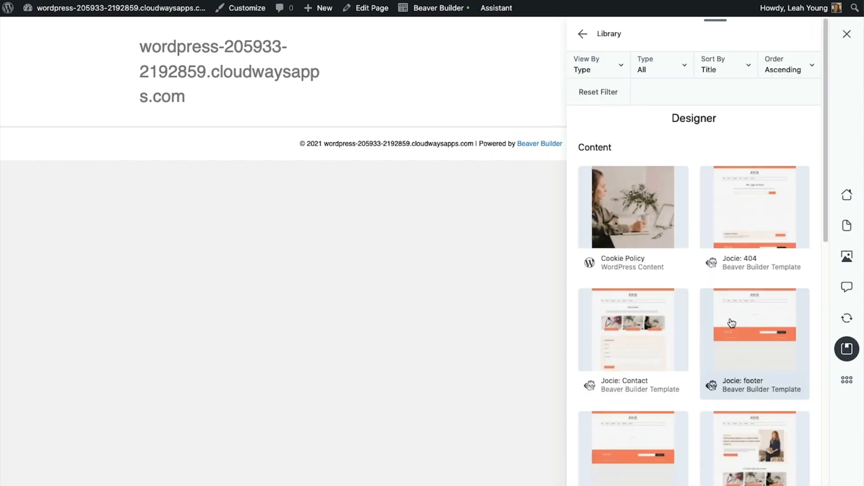
click(745, 444)
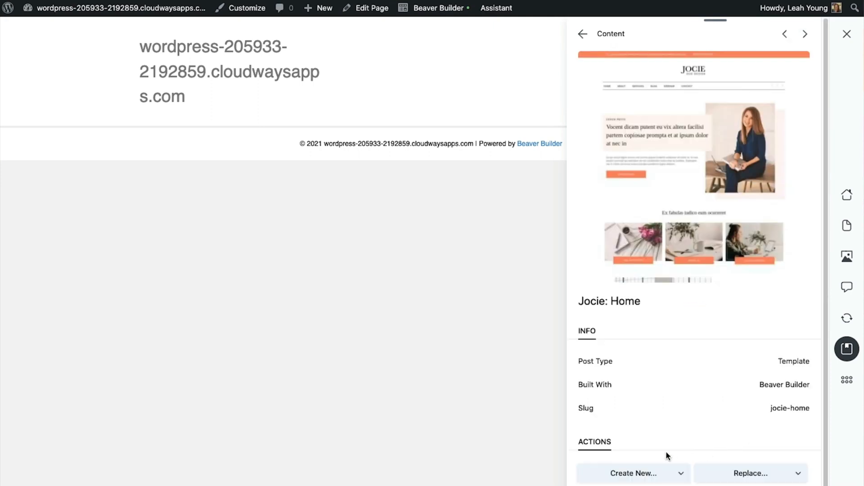
click(642, 470)
click(610, 483)
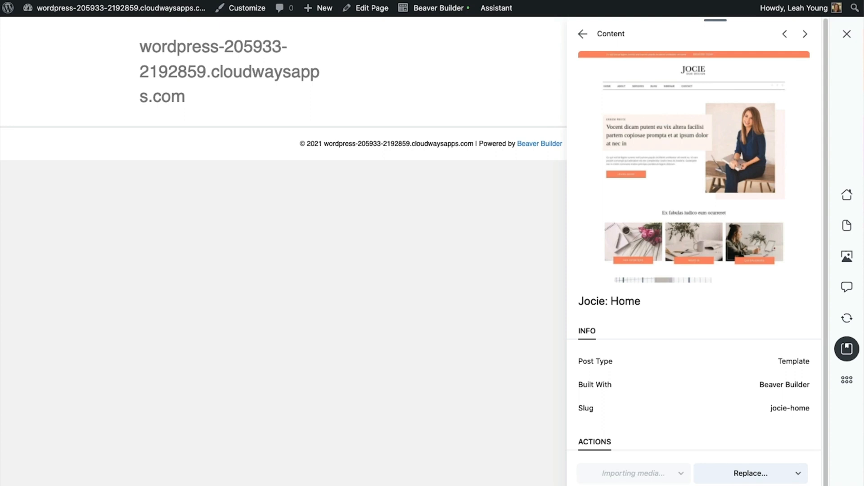
Step: Replace the Home page's existing layout with the saved Jocie: Home template in Beaver Builder and publish the page
click(813, 32)
click(440, 9)
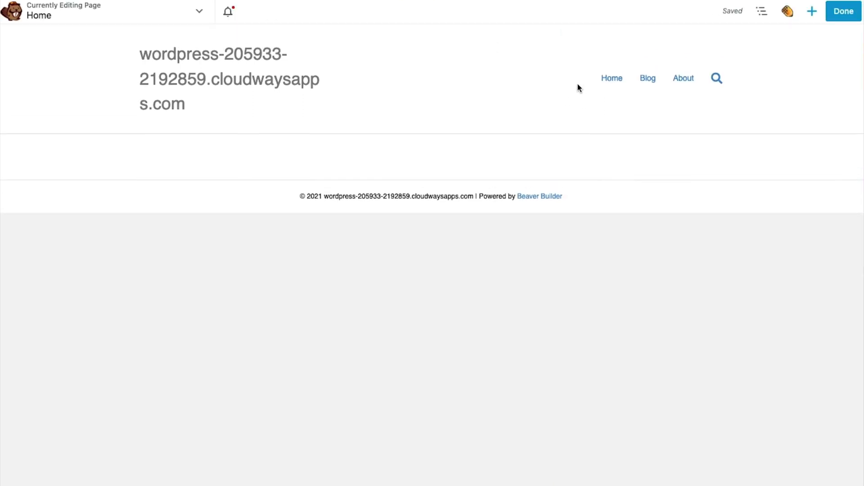
click(811, 17)
click(774, 43)
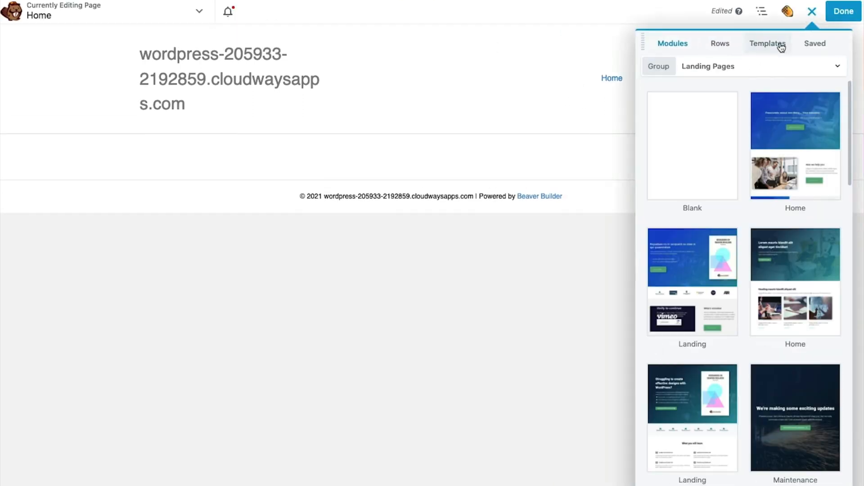
click(746, 66)
click(719, 151)
click(714, 160)
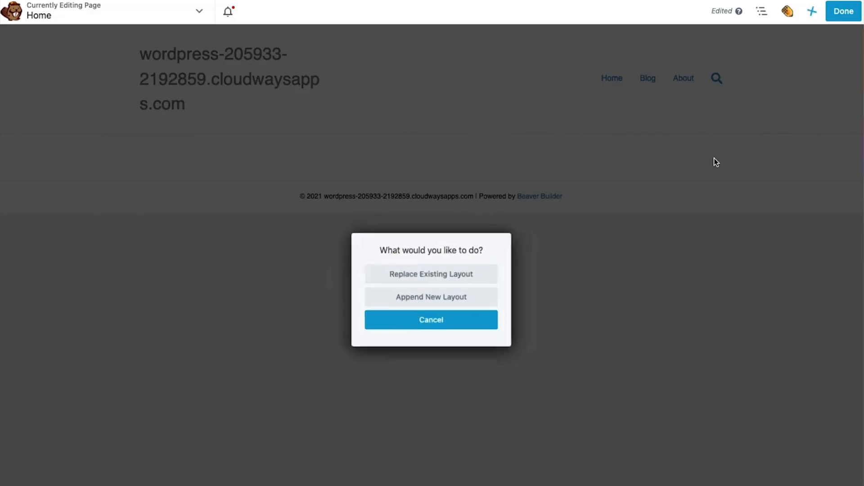
click(473, 276)
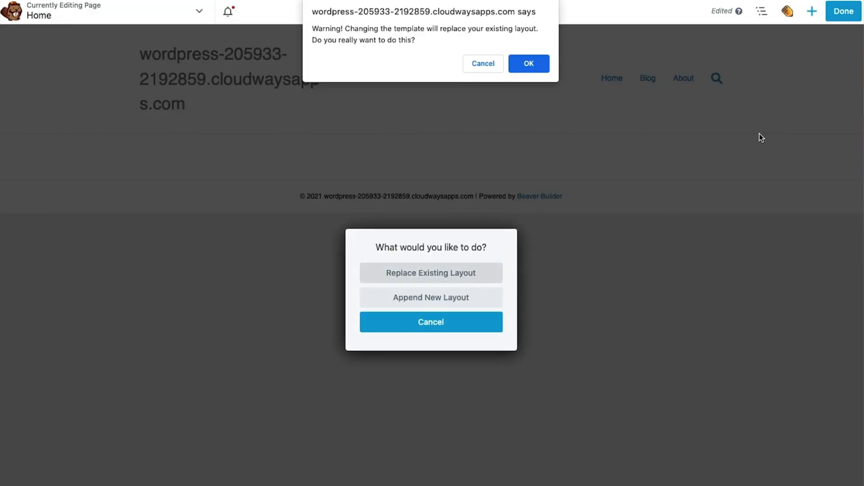
click(530, 64)
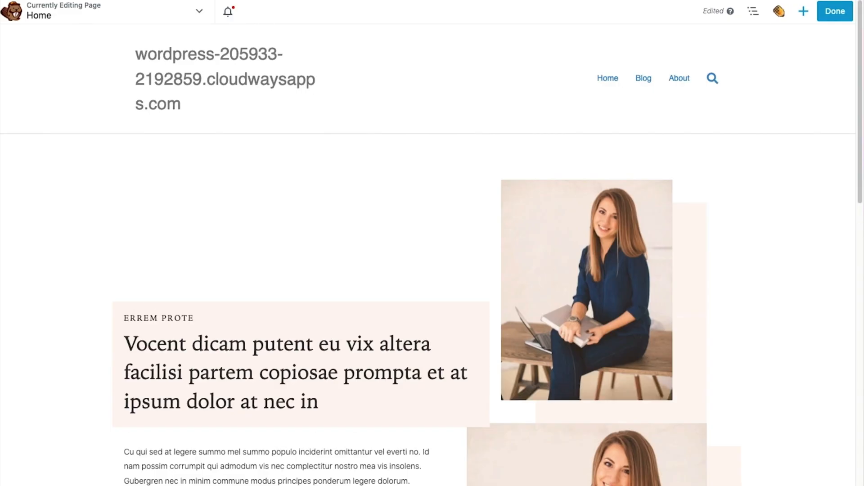
click(836, 10)
click(783, 10)
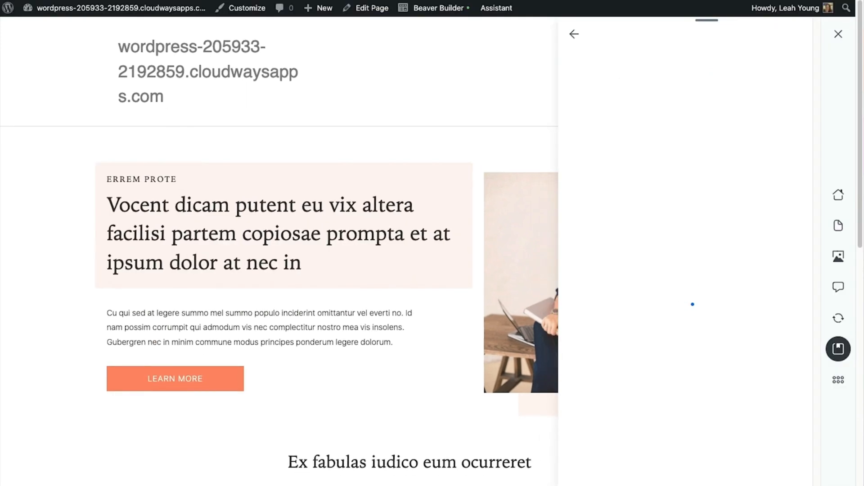
Step: Create a new Themer Layout from Jocie: Header in the Designer library and return to the library
click(575, 34)
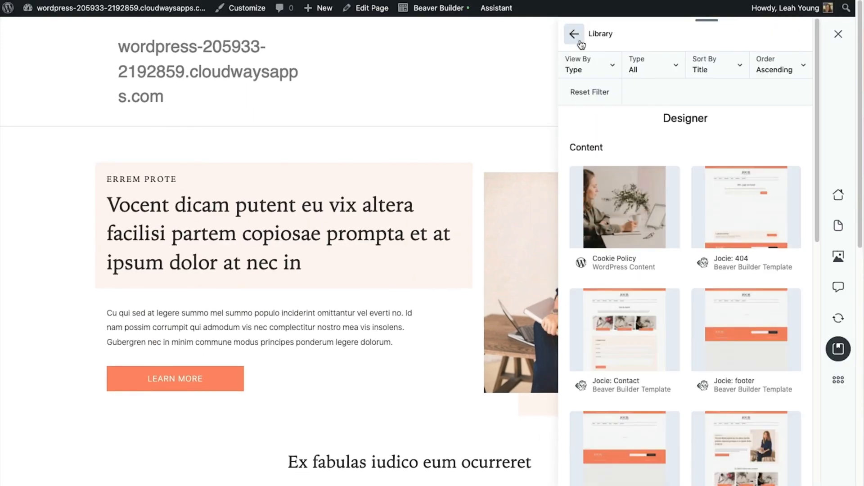
click(660, 457)
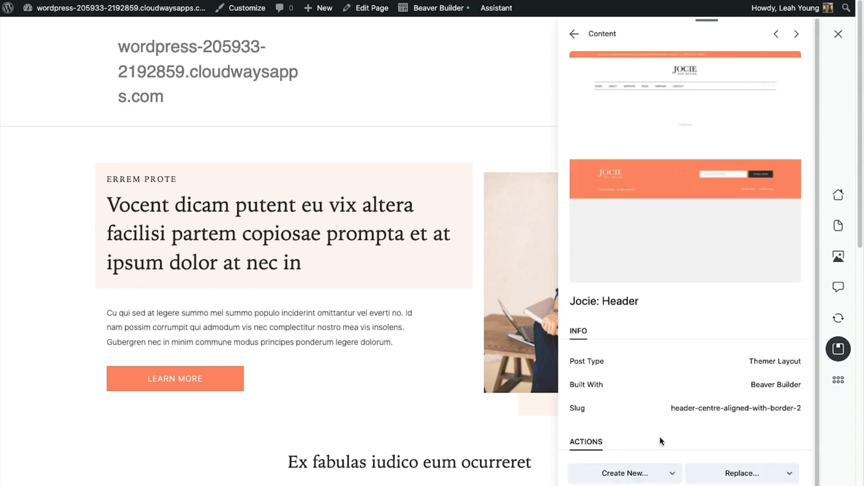
click(624, 473)
click(573, 34)
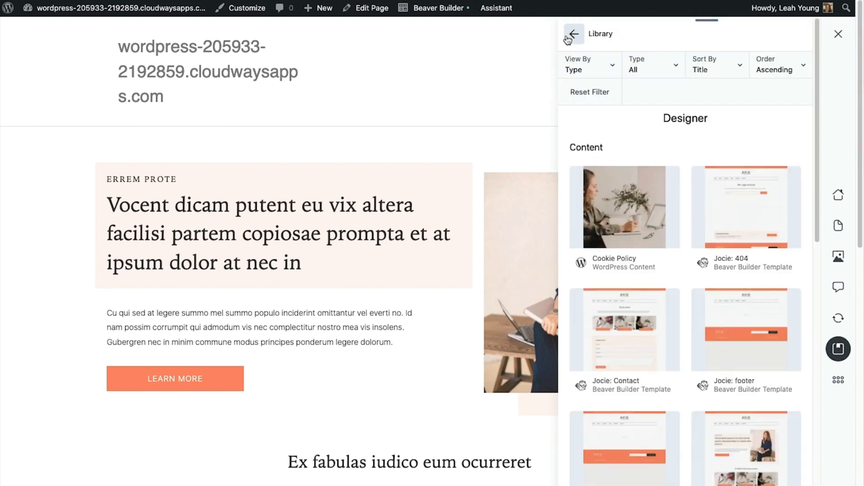
Step: Create a new Themer Layout from Jocie: footer in the Designer library and return to the library
click(753, 373)
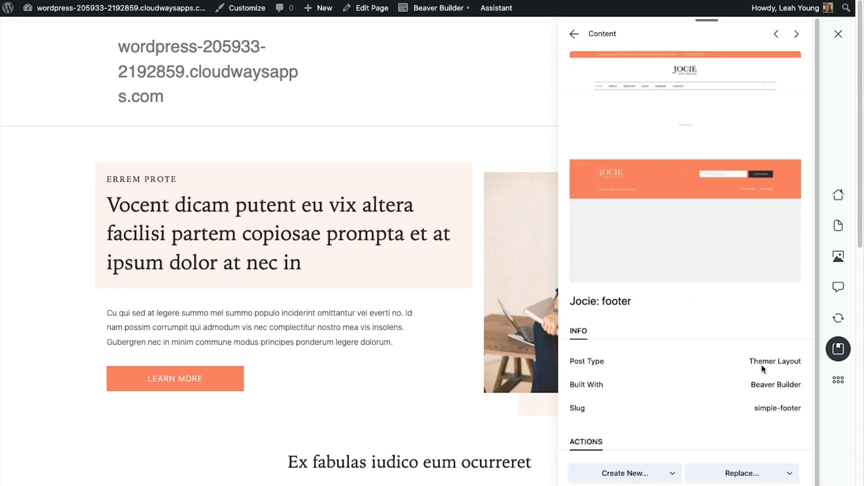
click(624, 472)
click(601, 483)
click(574, 36)
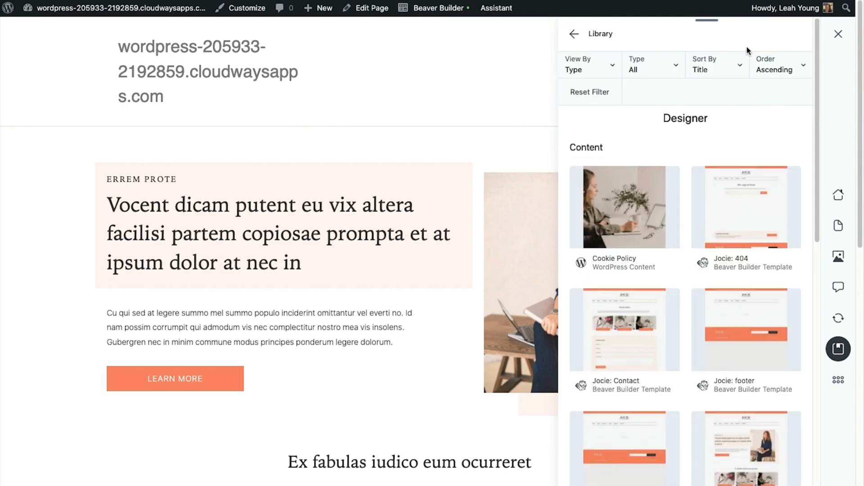
Step: Close the Assistant sidebar and examine the Home page from its header down to its footer
click(838, 34)
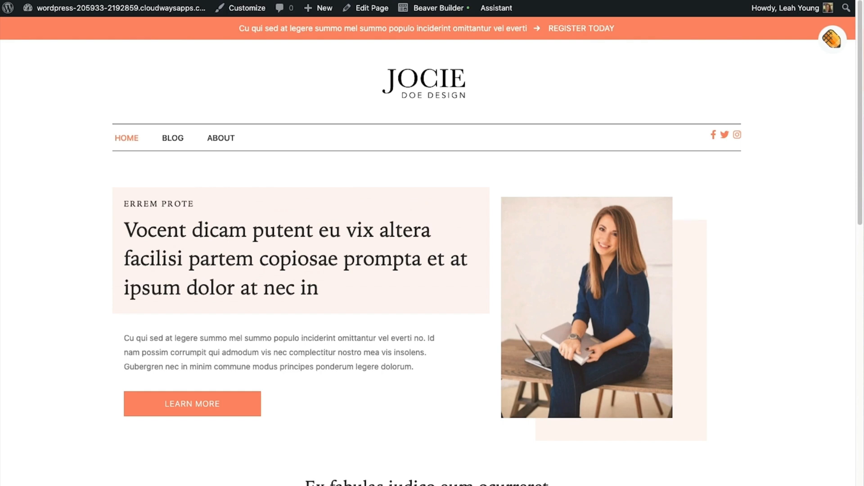
scroll(753, 204, down, 15)
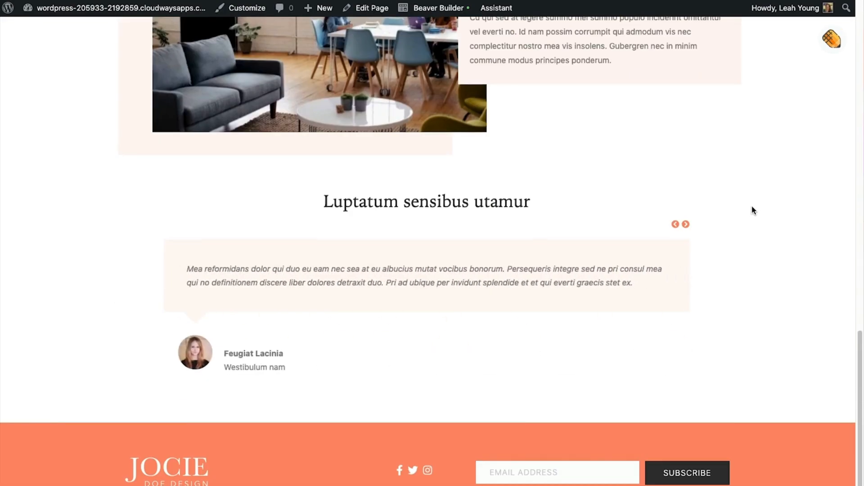
scroll(753, 210, up, 15)
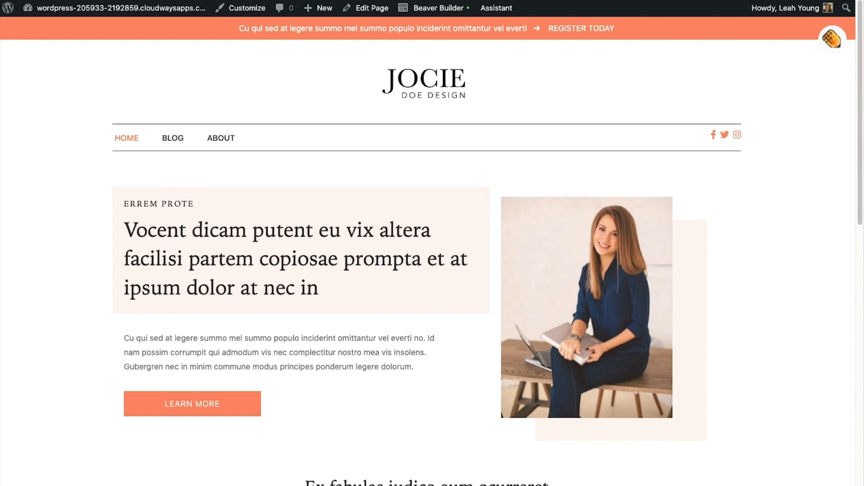